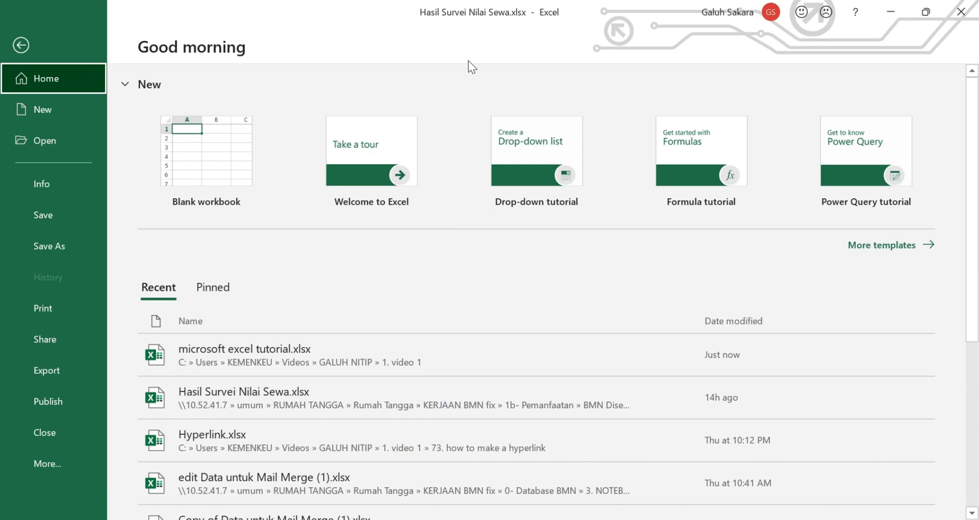
# - Open the recent workbook microsoft excel tutorial.xlsx
pyautogui.click(45, 143)
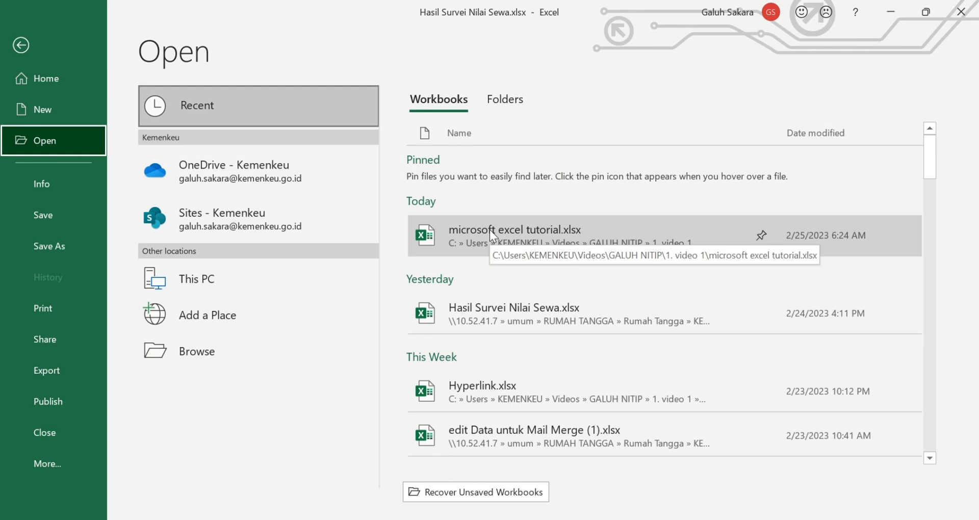
pyautogui.click(301, 280)
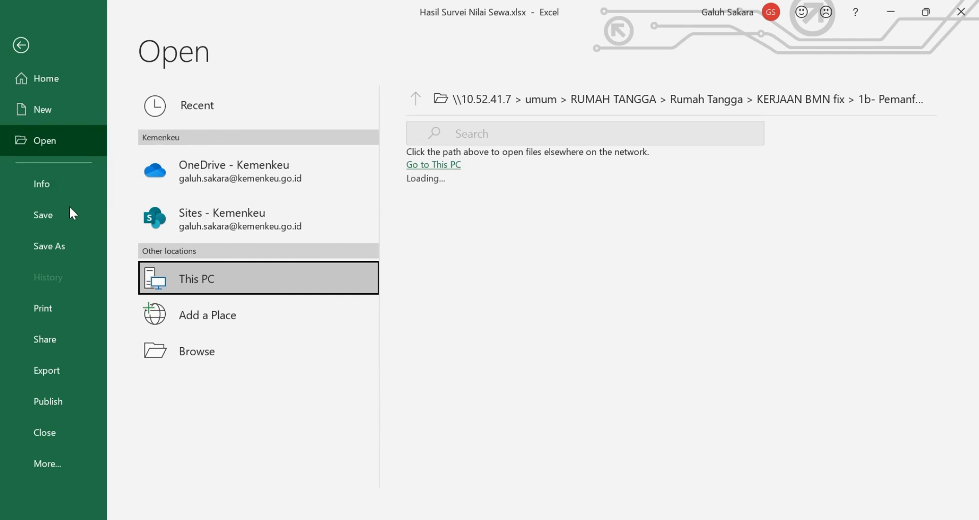
pyautogui.click(69, 109)
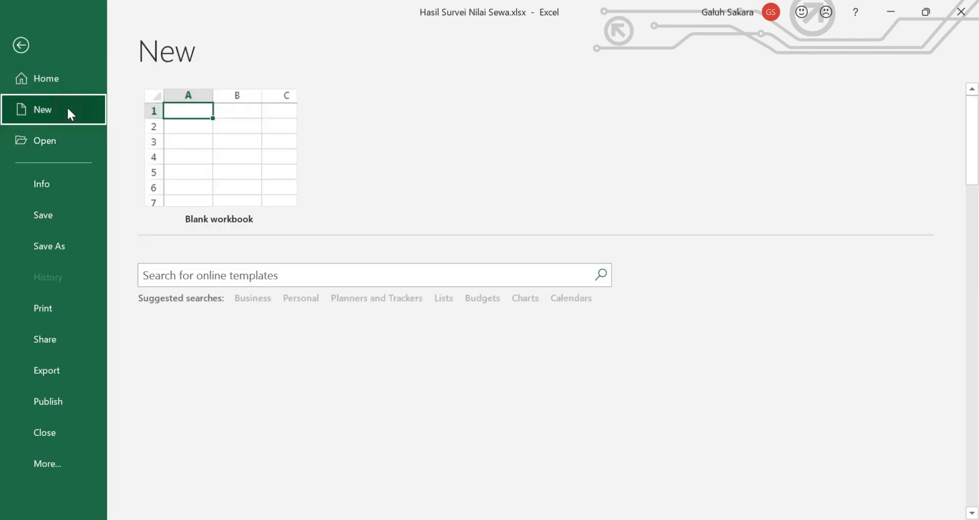
pyautogui.click(60, 143)
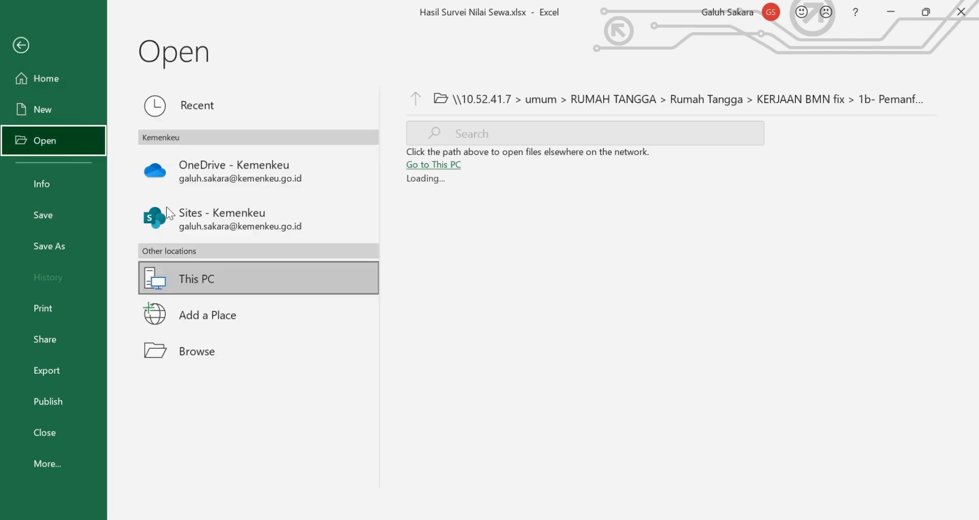
pyautogui.click(239, 102)
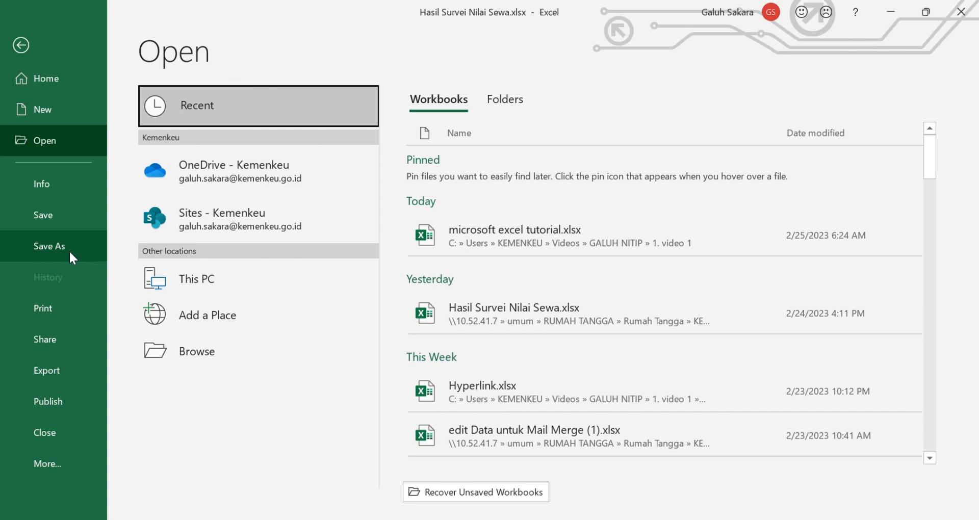
pyautogui.click(526, 230)
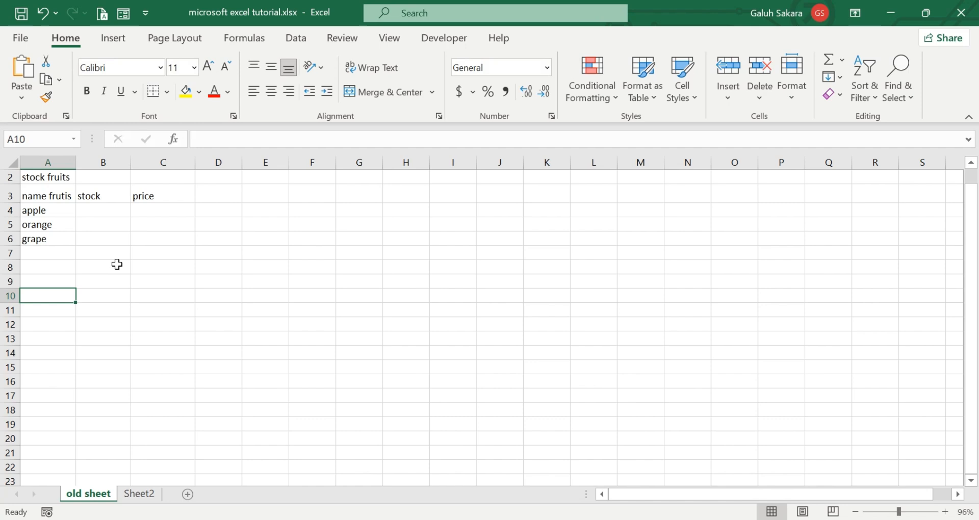
# - Enter the stock values 10, 20 and 30 for apple, orange and grape in cells B4 to B6
pyautogui.click(109, 211)
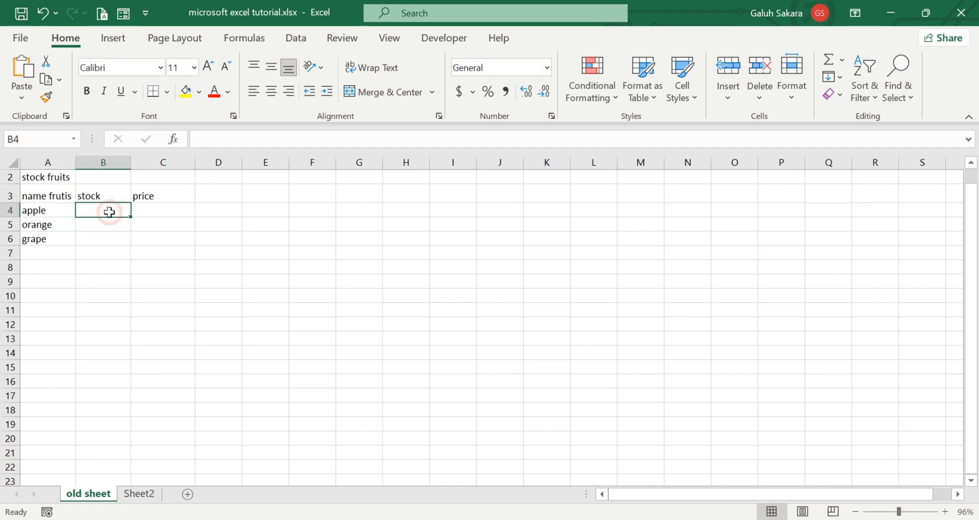
pyautogui.write('10')
pyautogui.press('Return')
pyautogui.write('20')
pyautogui.press('Return')
pyautogui.write('30')
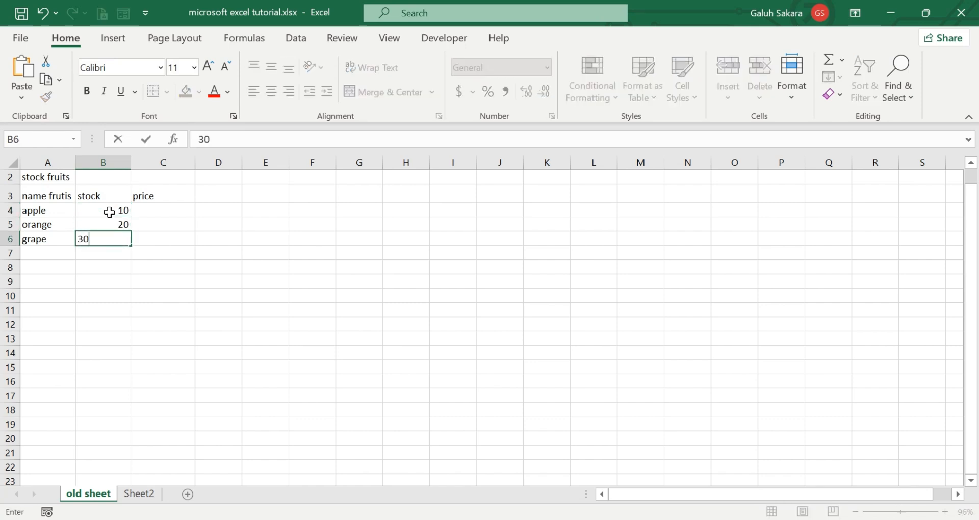
pyautogui.press('Return')
# - Enter the prices 100, 200 and 300 for apple, orange and grape in cells C4 to C6
pyautogui.click(170, 210)
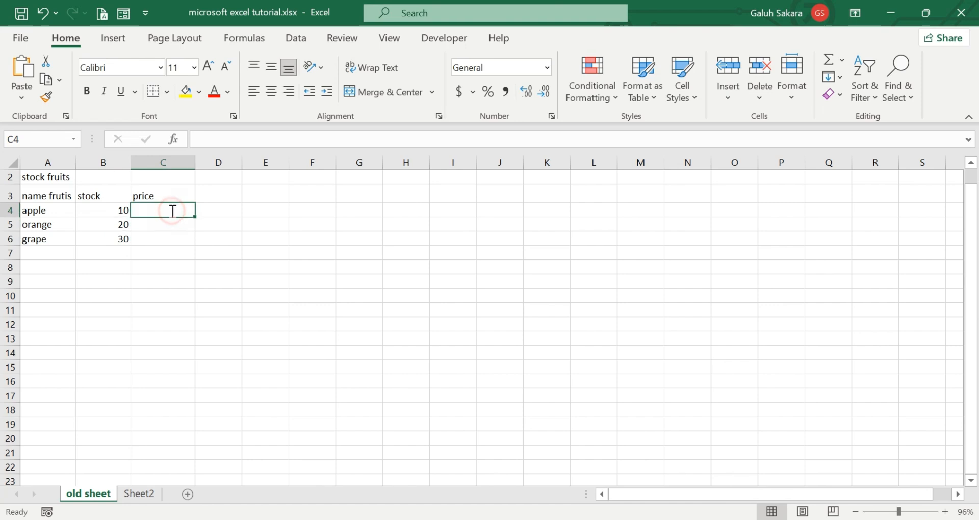
pyautogui.write('100')
pyautogui.press('Return')
pyautogui.write('200')
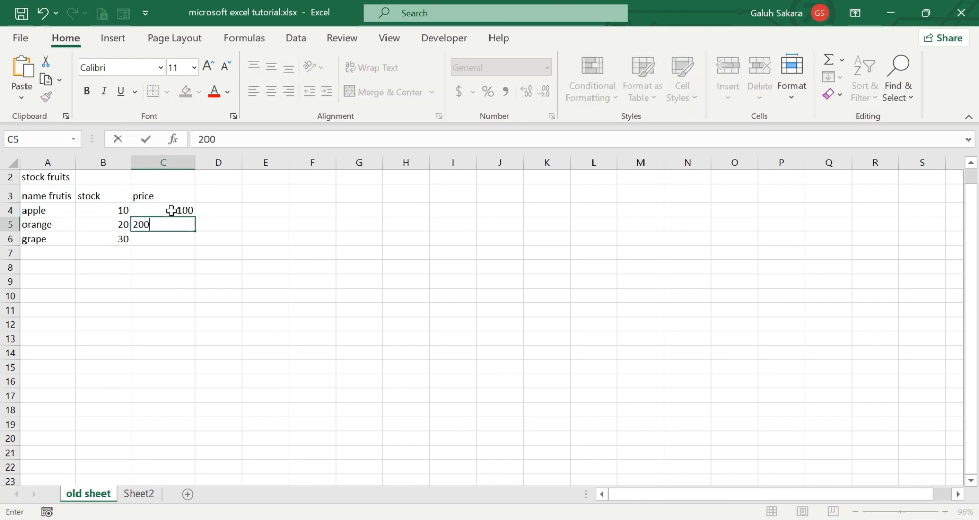
pyautogui.press('Return')
pyautogui.write('300')
pyautogui.press('Return')
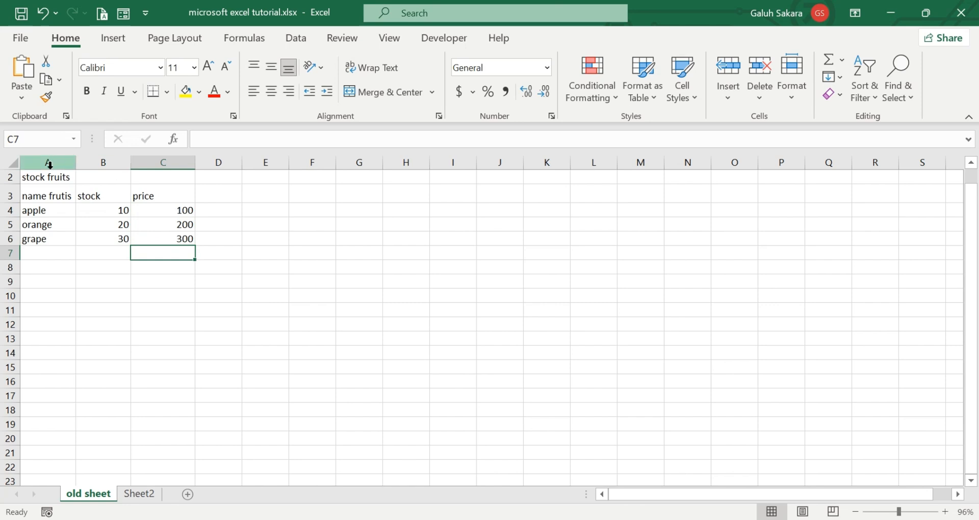
# - Make the headers "name frutis" in A3 and "stock" in B3 bold
pyautogui.moveTo(44, 178); pyautogui.dragTo(154, 236)
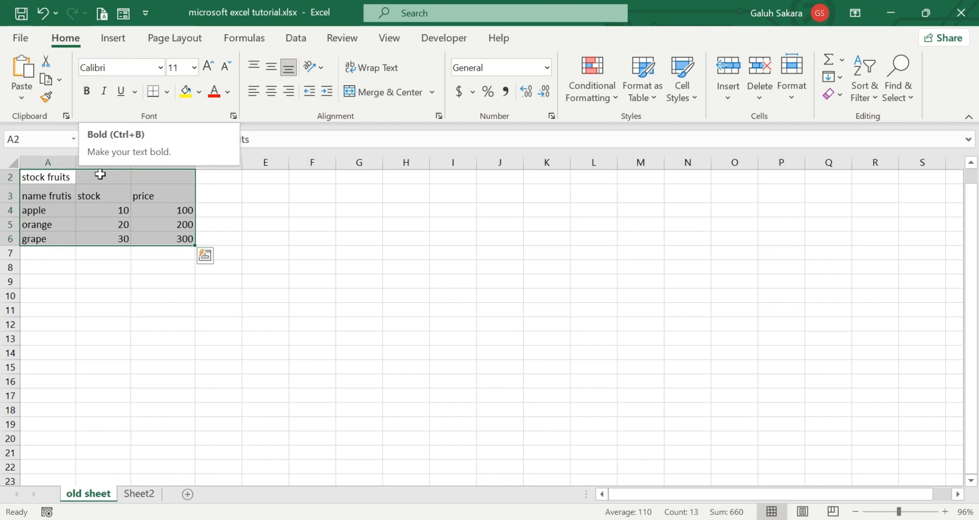
pyautogui.click(51, 197)
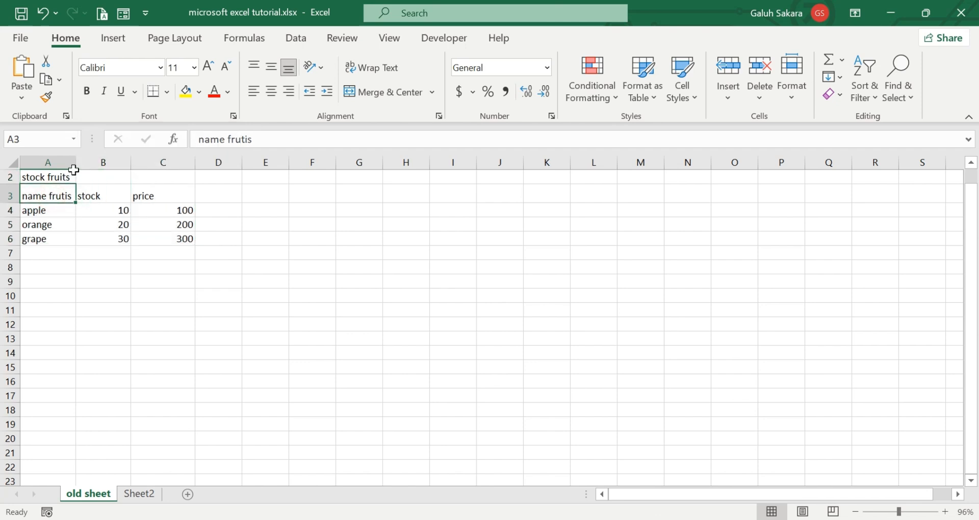
pyautogui.click(87, 91)
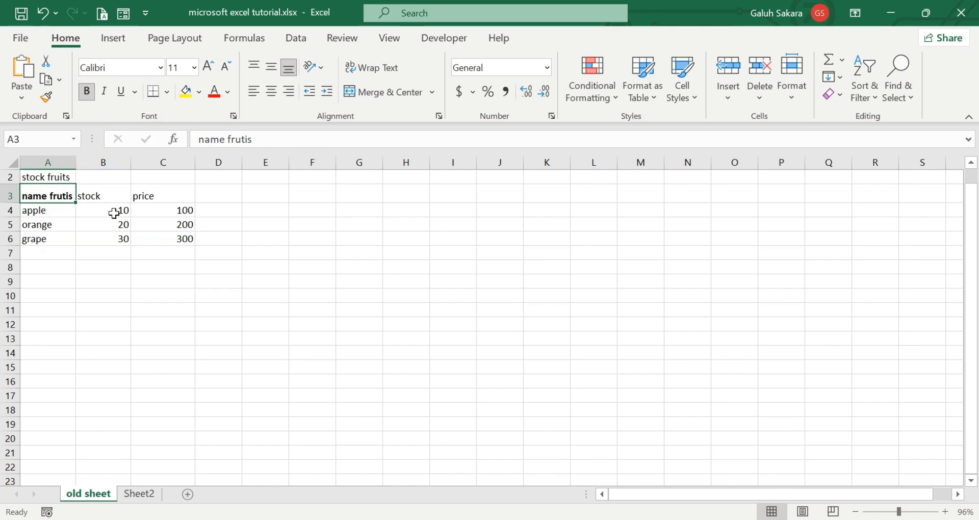
pyautogui.click(109, 197)
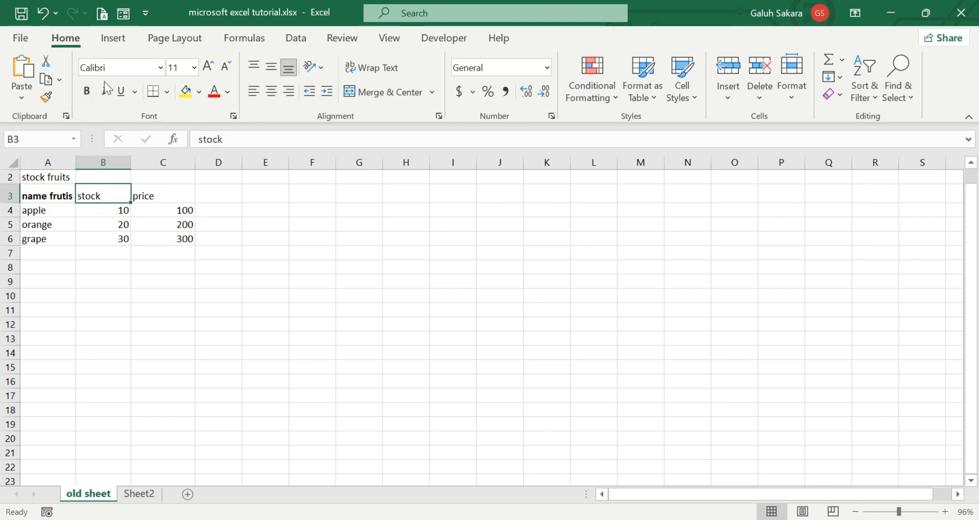
pyautogui.click(88, 92)
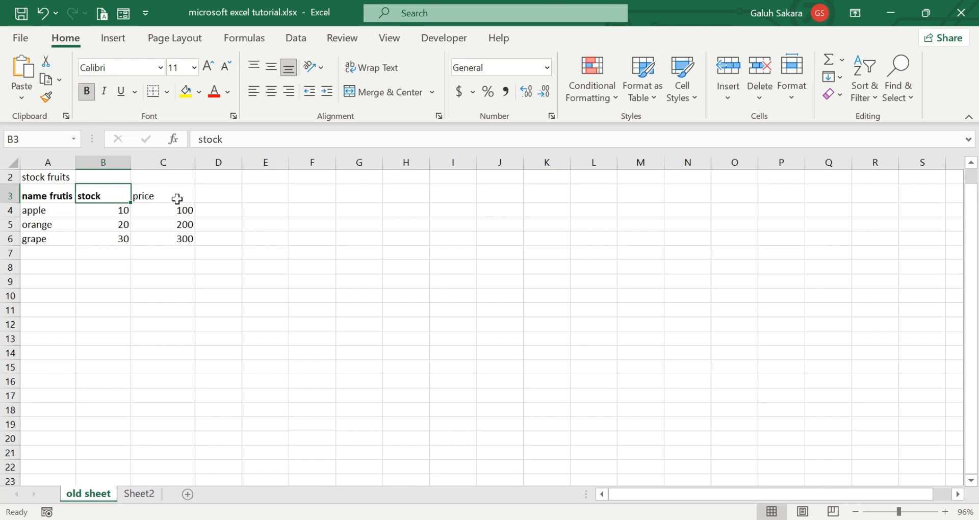
# - Italicize the "price" header in C3 and apply a single underline to "apple" in A4
pyautogui.click(177, 199)
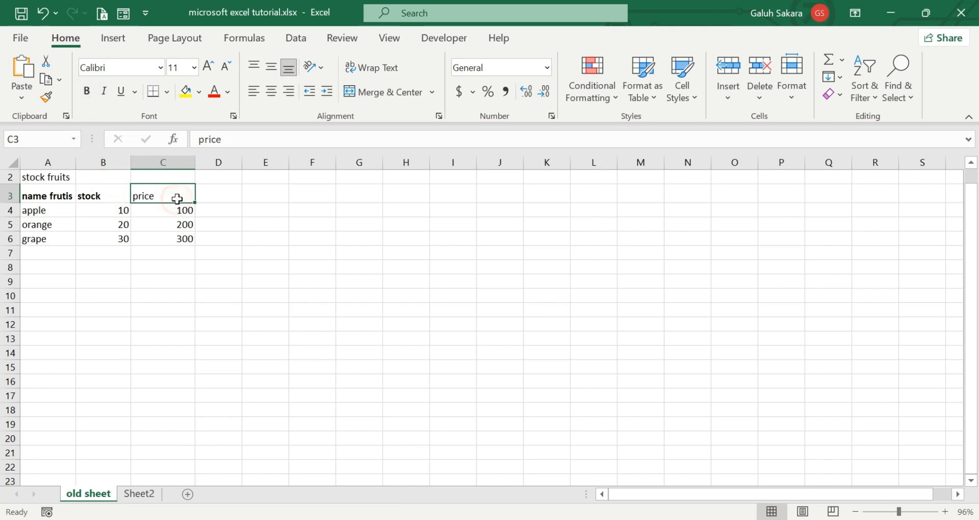
pyautogui.click(107, 93)
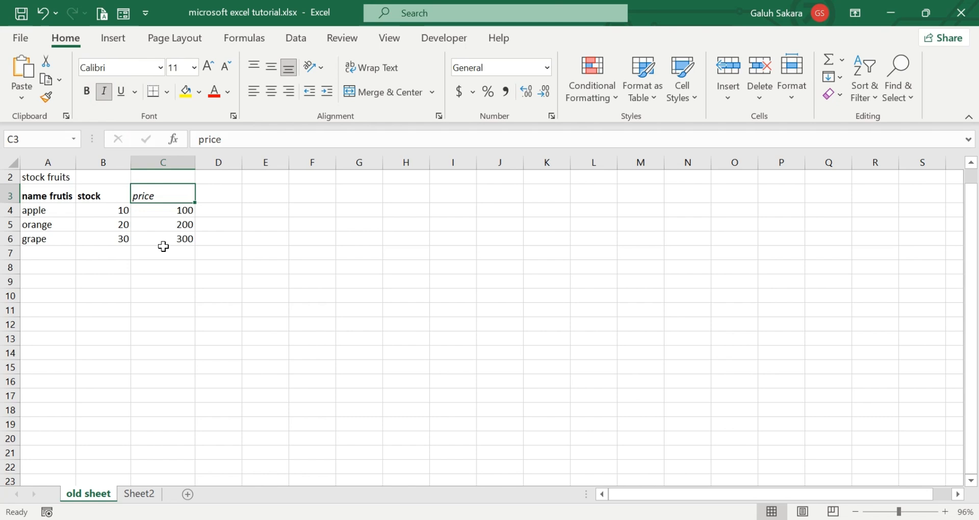
pyautogui.click(53, 210)
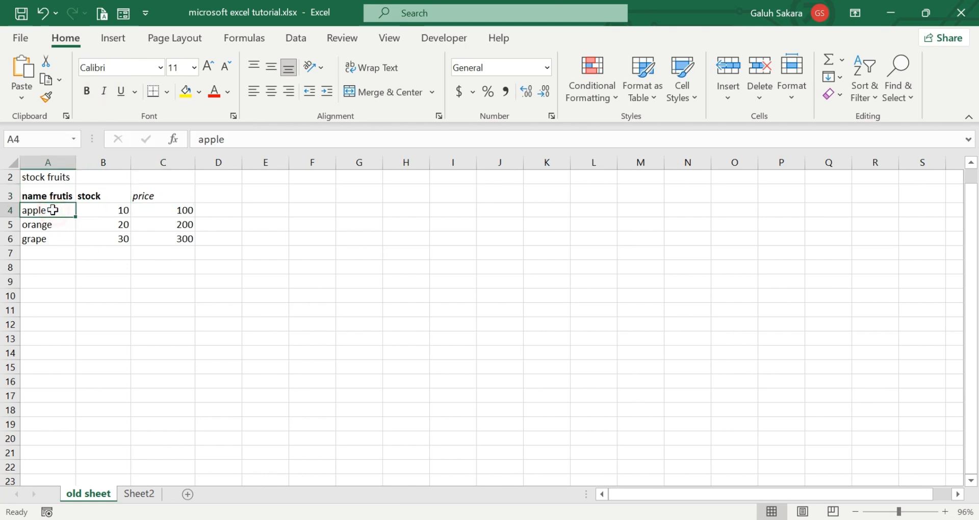
pyautogui.click(121, 92)
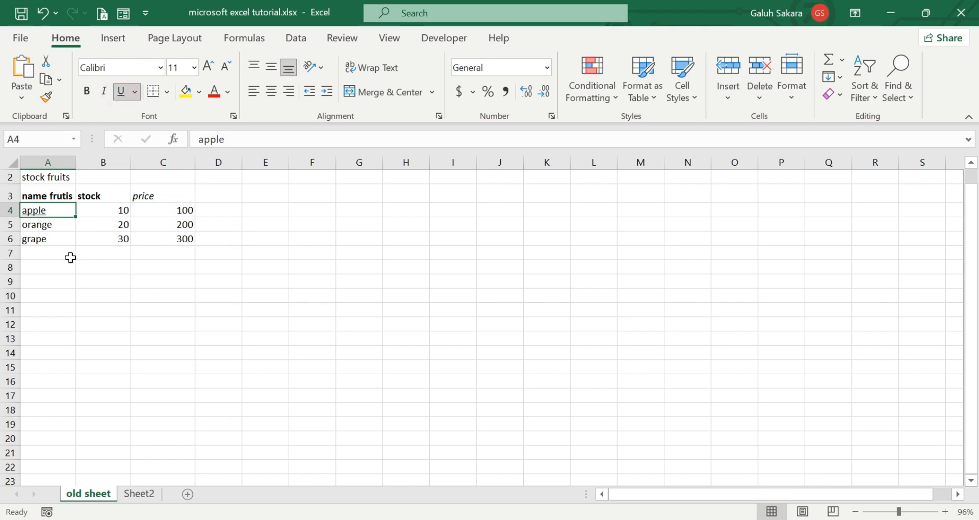
# - Apply a double underline to "orange" in cell A5
pyautogui.click(44, 224)
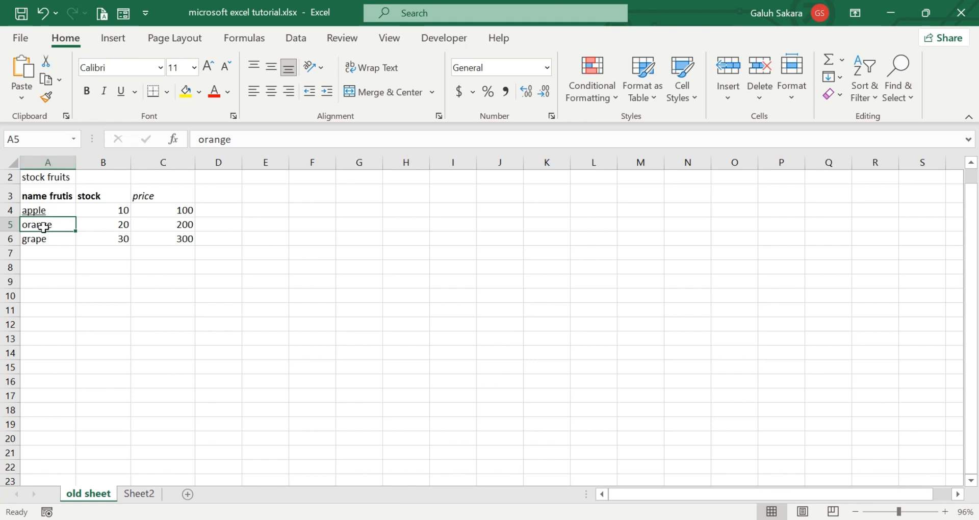
pyautogui.click(134, 91)
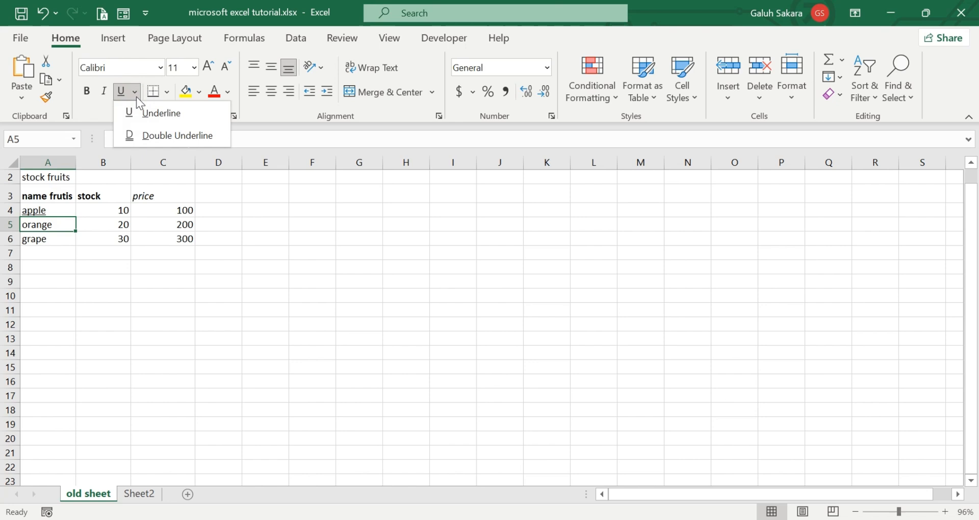
pyautogui.click(147, 135)
pyautogui.click(107, 283)
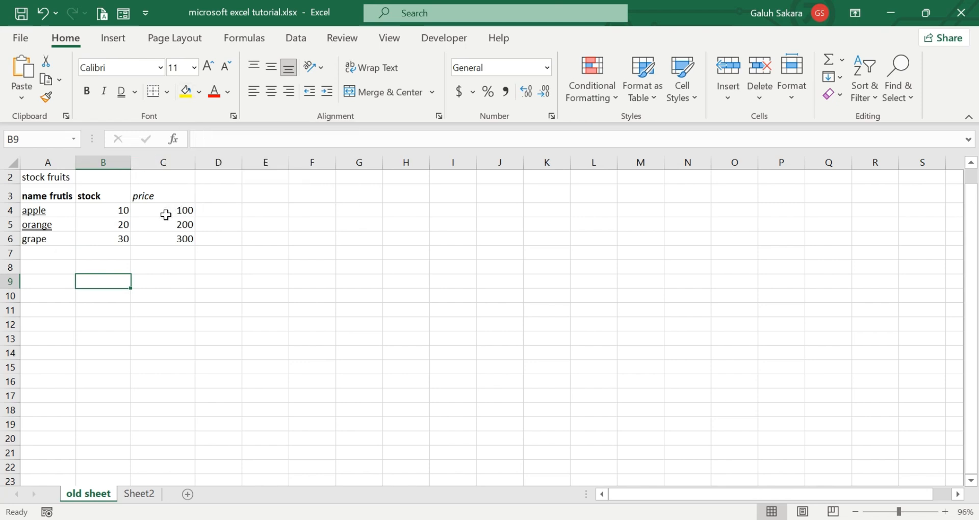
# - Fill the "price" header cell C3 with standard yellow and the apple price cell C4 with standard light green
pyautogui.click(172, 199)
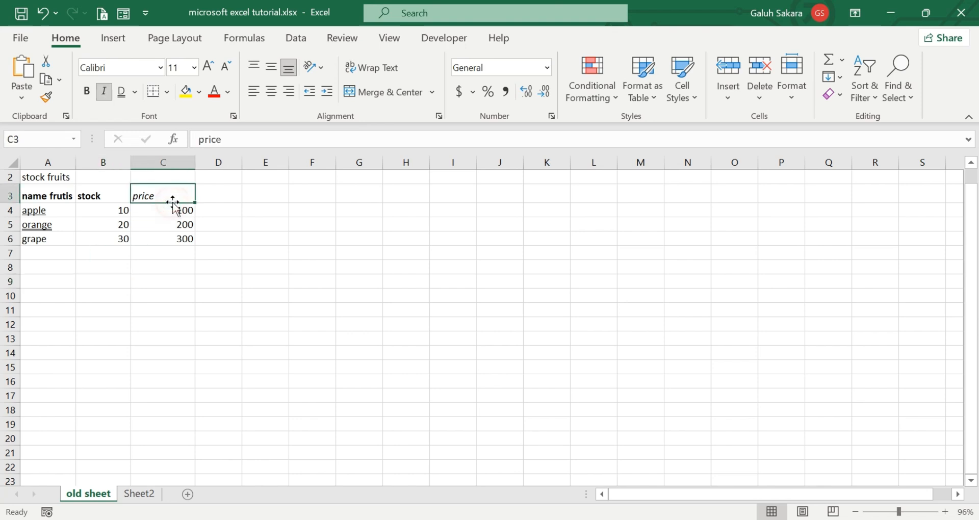
pyautogui.click(200, 93)
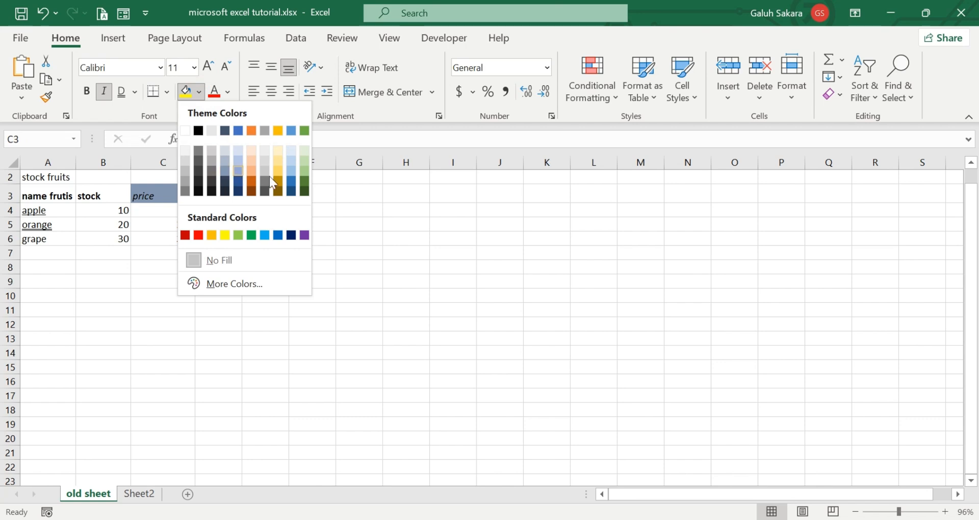
pyautogui.click(225, 235)
pyautogui.click(168, 210)
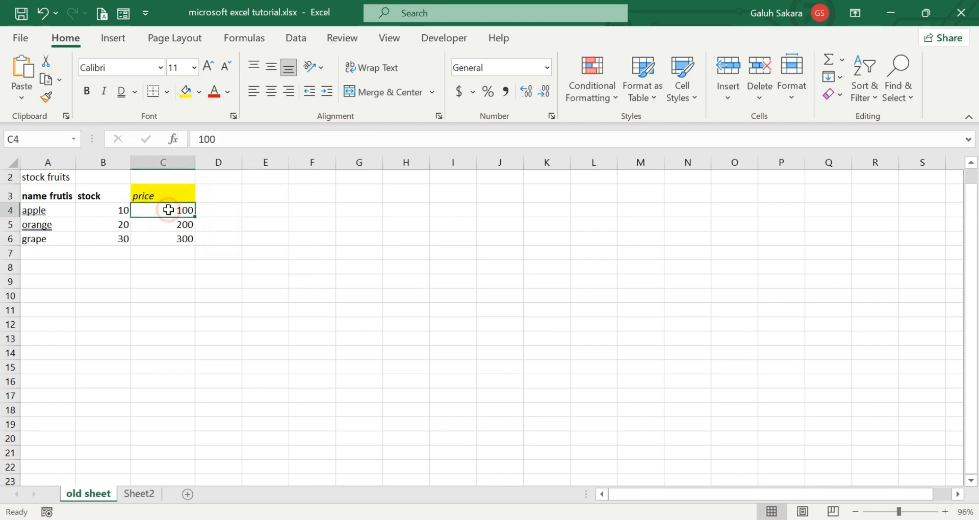
pyautogui.click(203, 93)
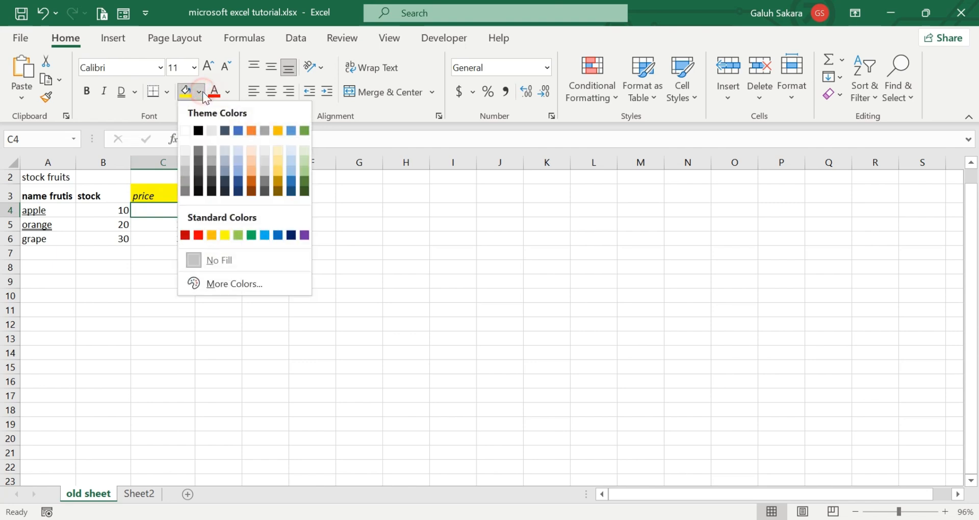
pyautogui.click(238, 235)
# - Try to fill the grape price cell C6 with a custom pink shade picked from the custom color spectrum
pyautogui.click(183, 234)
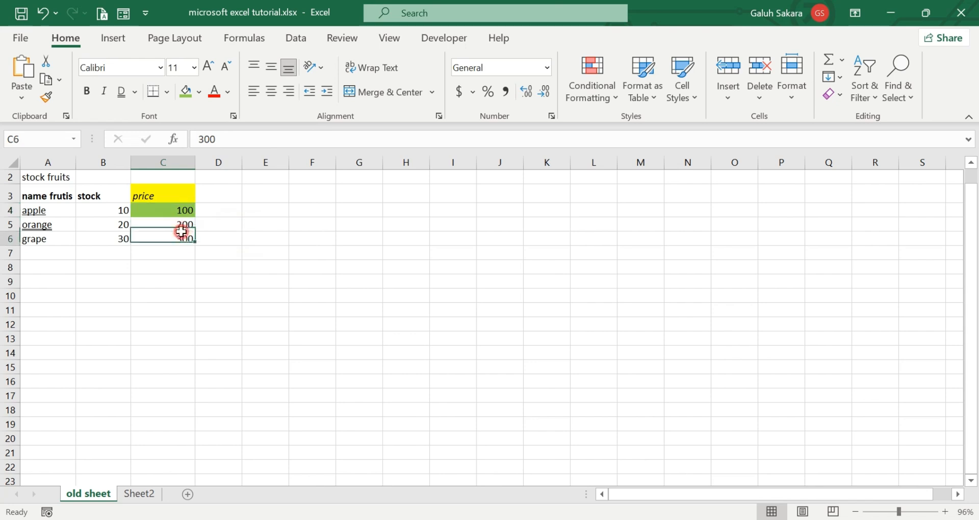
pyautogui.click(199, 92)
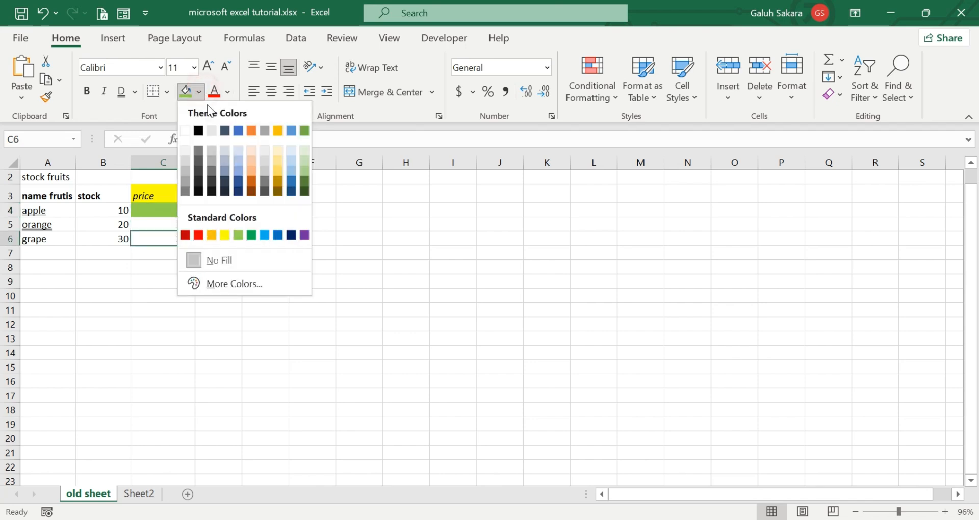
pyautogui.click(224, 283)
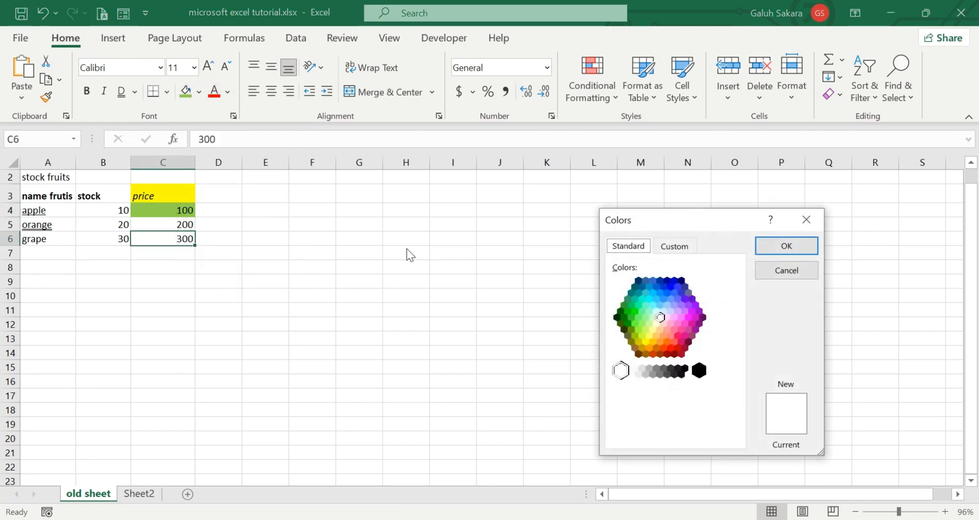
pyautogui.moveTo(651, 221); pyautogui.dragTo(306, 126)
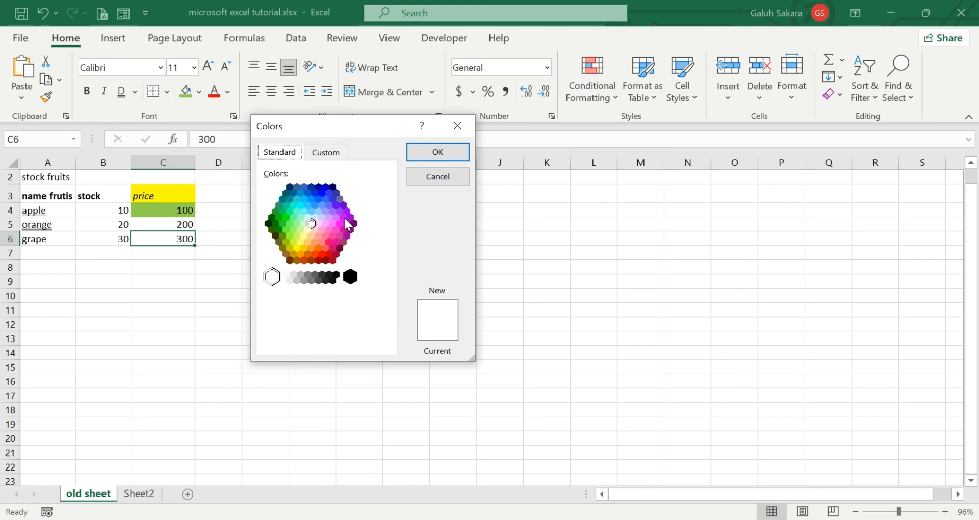
pyautogui.click(338, 153)
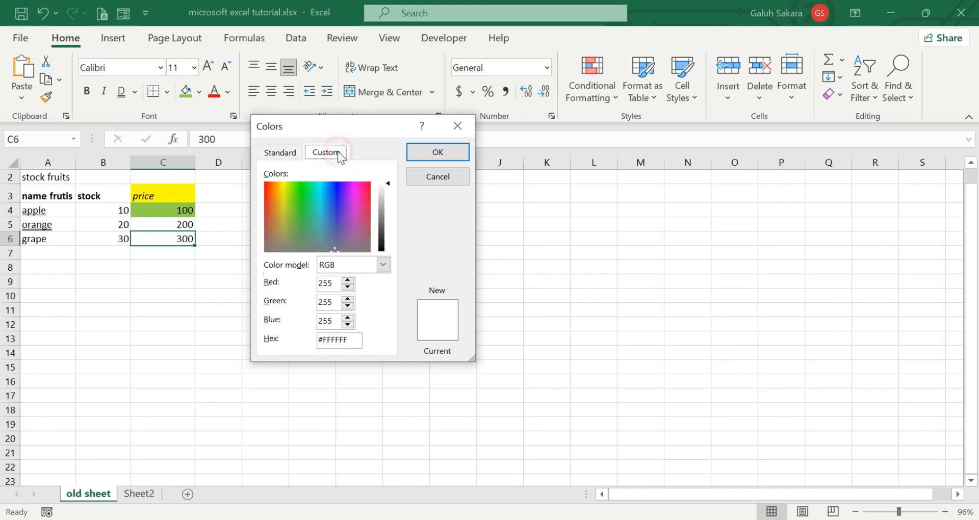
pyautogui.click(362, 200)
pyautogui.click(348, 225)
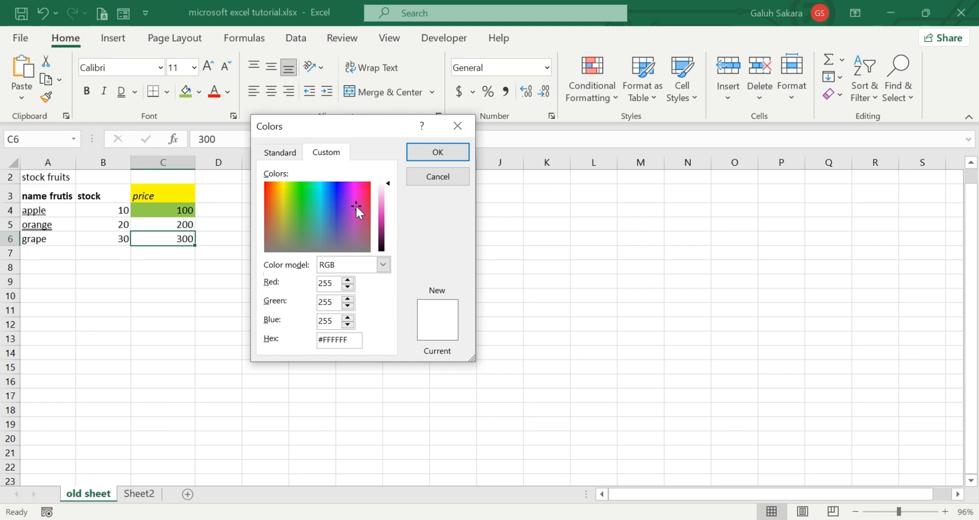
pyautogui.click(424, 150)
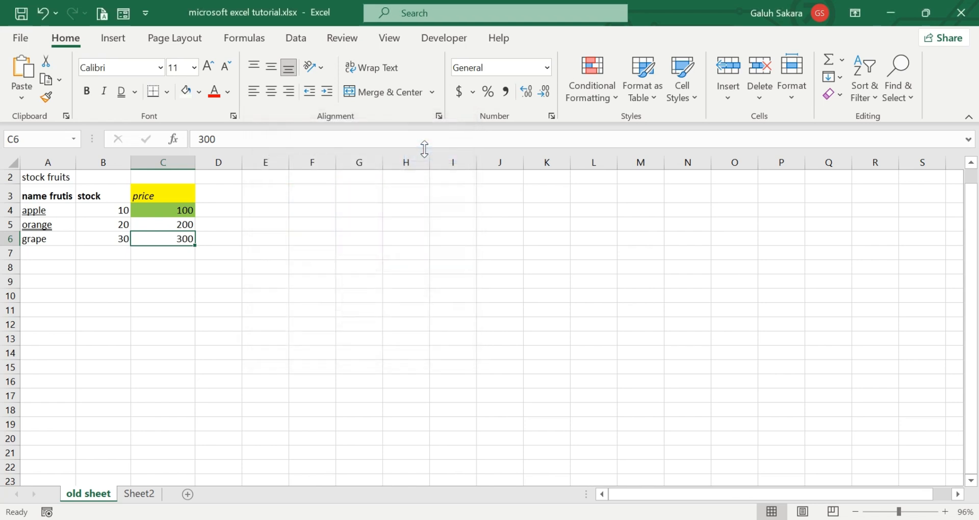
pyautogui.click(171, 226)
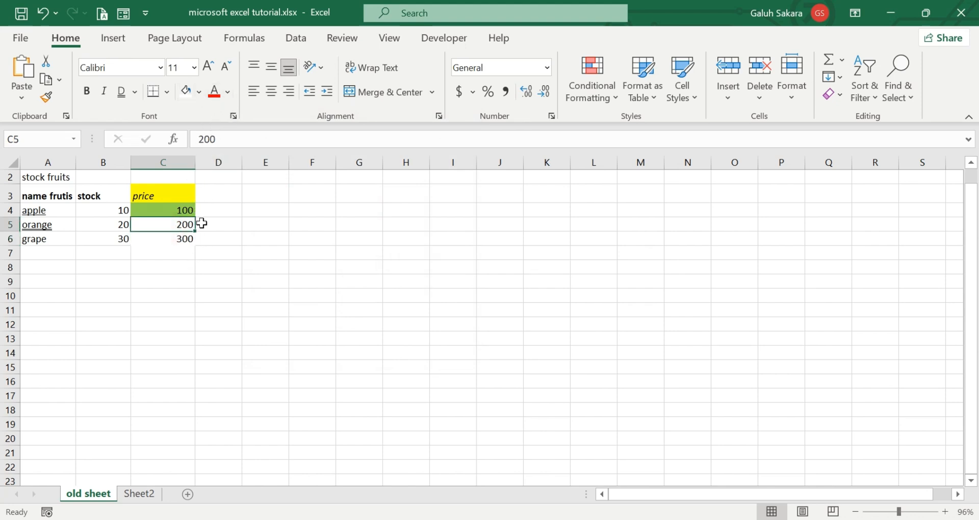
# - Change the font color of the grape stock value in B6 to standard red
pyautogui.click(112, 235)
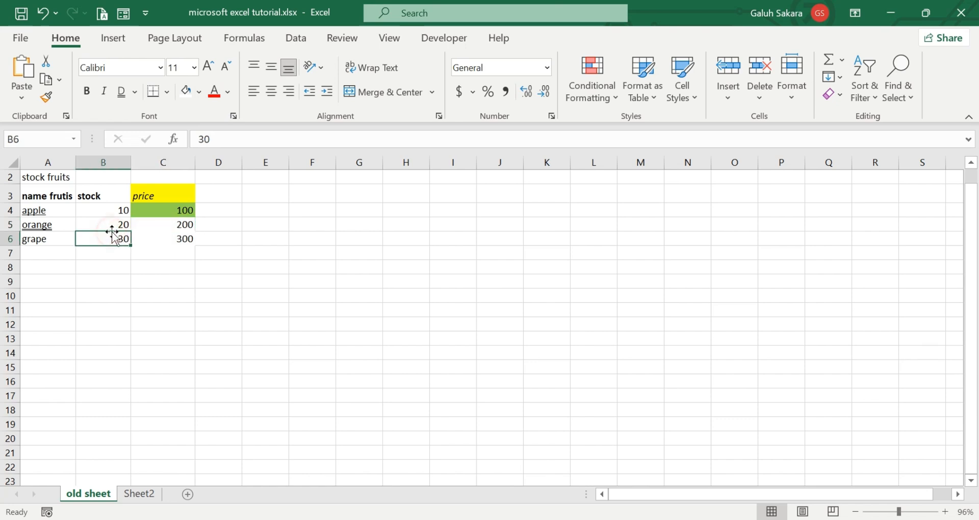
pyautogui.click(227, 96)
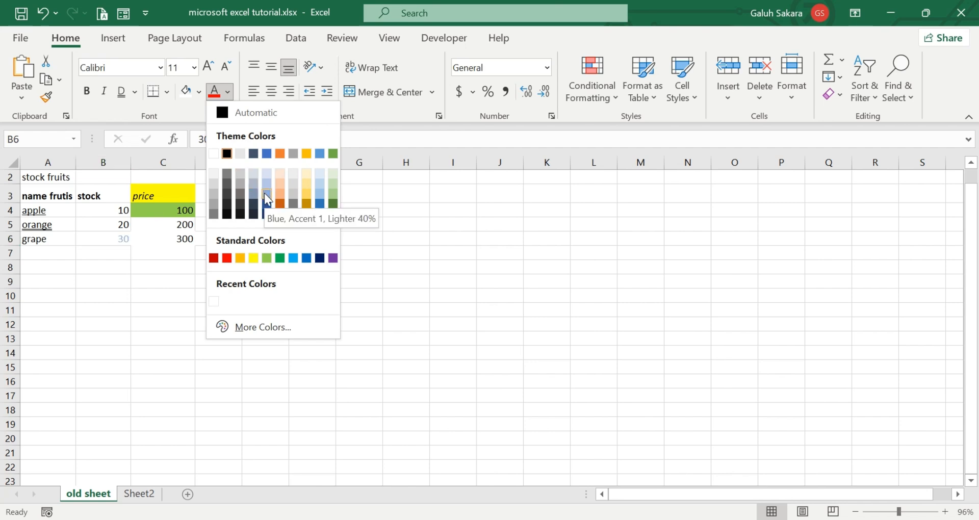
pyautogui.click(230, 260)
pyautogui.click(172, 304)
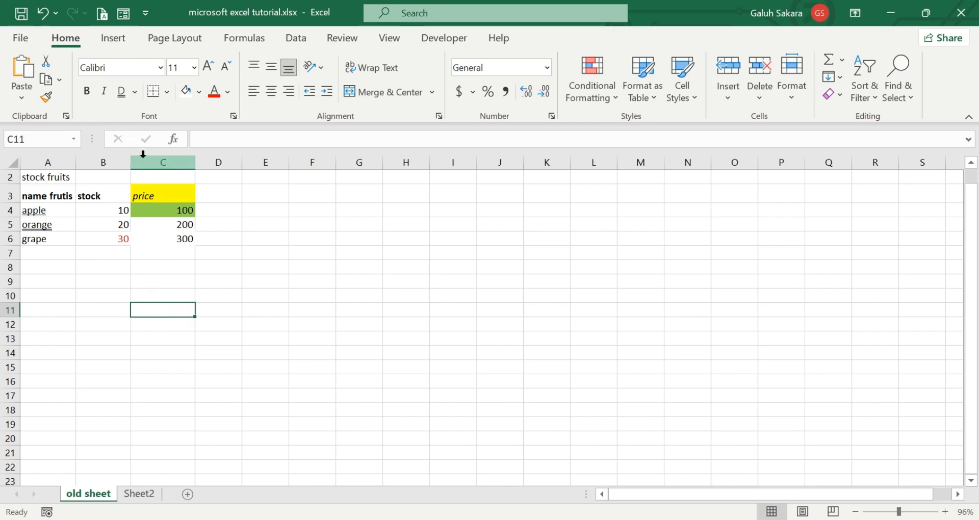
# - Widen column B and center the "stock" header in B3 horizontally
pyautogui.moveTo(128, 160); pyautogui.dragTo(167, 161)
pyautogui.click(151, 305)
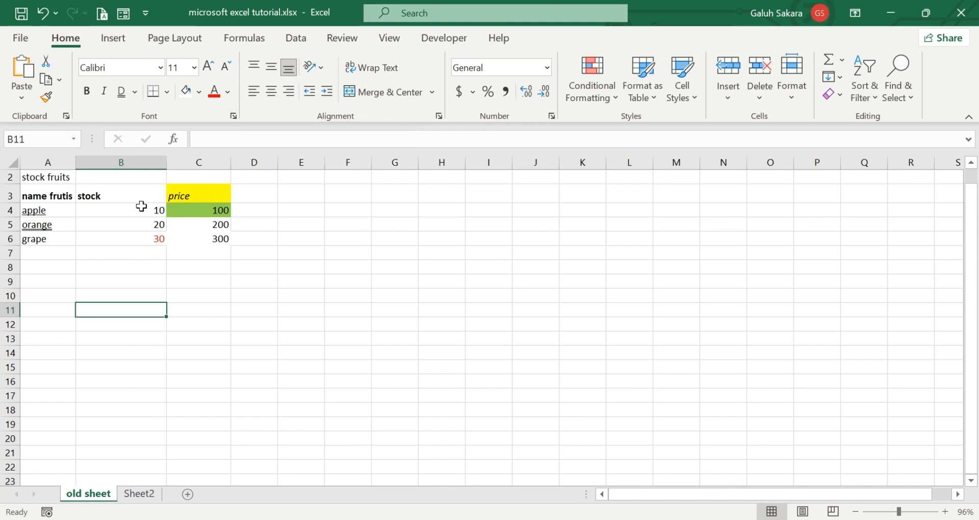
pyautogui.click(143, 195)
pyautogui.click(271, 93)
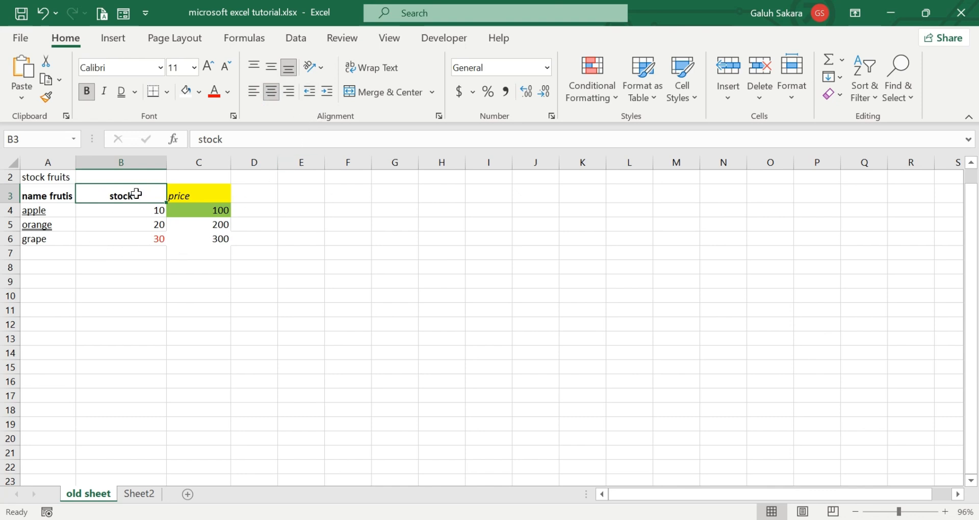
# - Try center and right horizontal alignment on the stock column cells B3:B6
pyautogui.moveTo(138, 194); pyautogui.dragTo(147, 239)
pyautogui.click(270, 94)
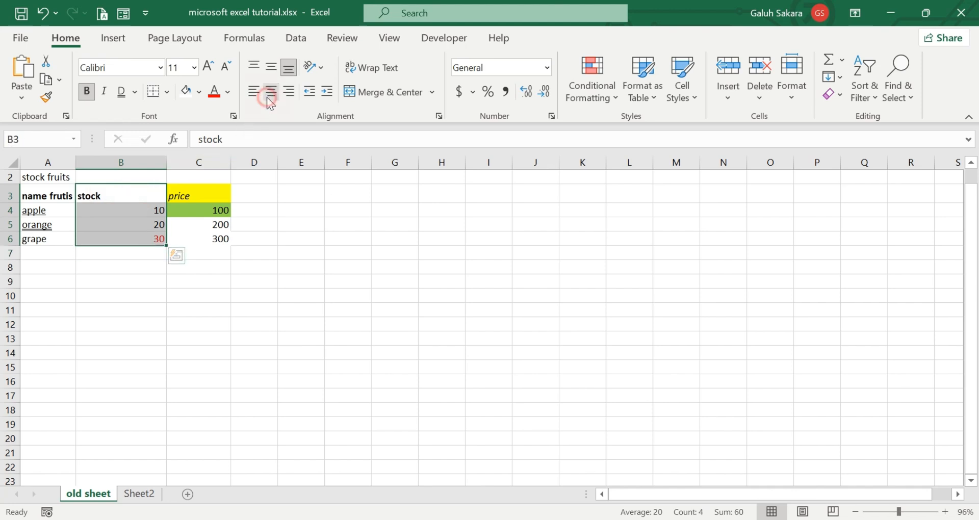
pyautogui.click(268, 96)
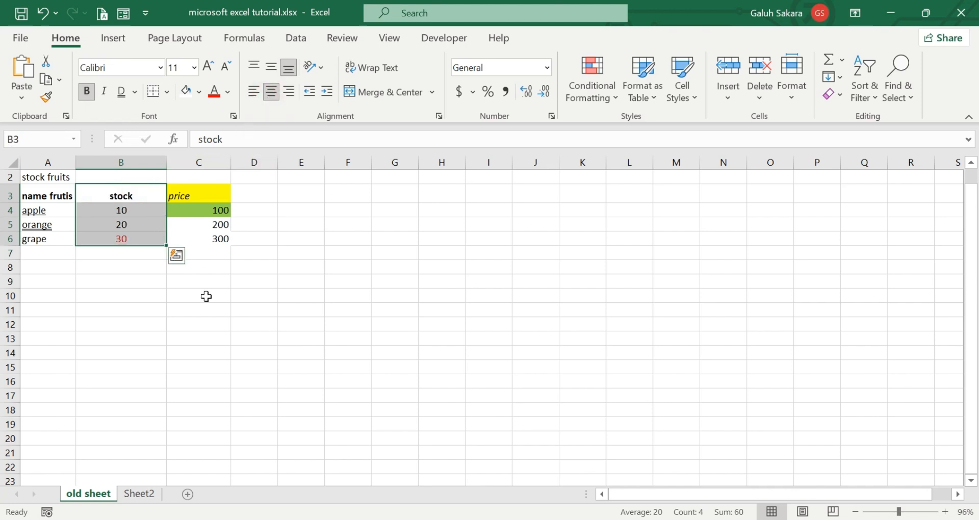
pyautogui.click(290, 94)
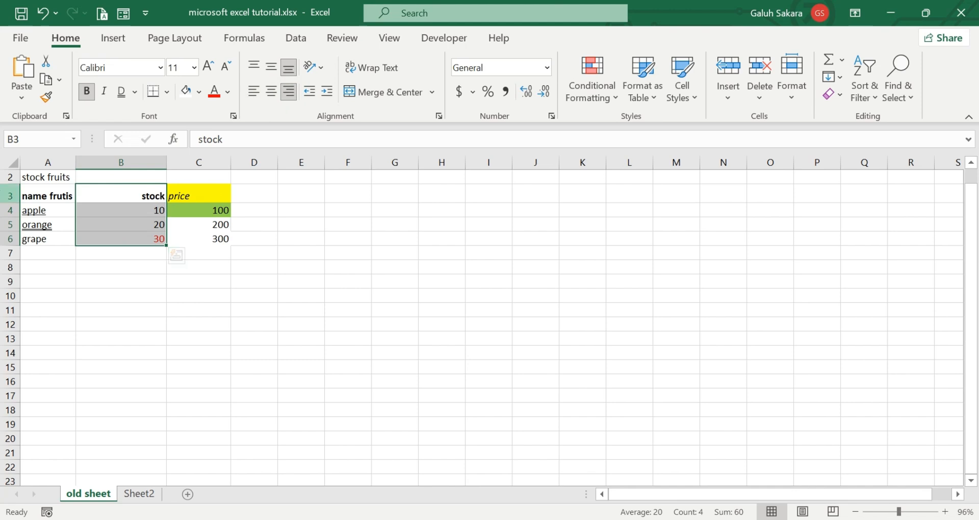
# - Try center alignment on the whole table A3:C6 and settle on left alignment
pyautogui.moveTo(39, 194); pyautogui.dragTo(217, 237)
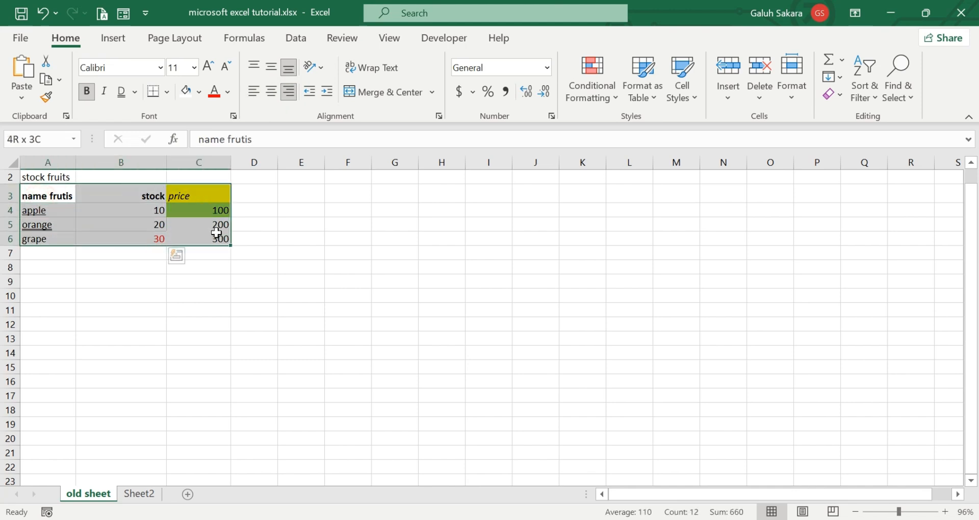
pyautogui.click(271, 92)
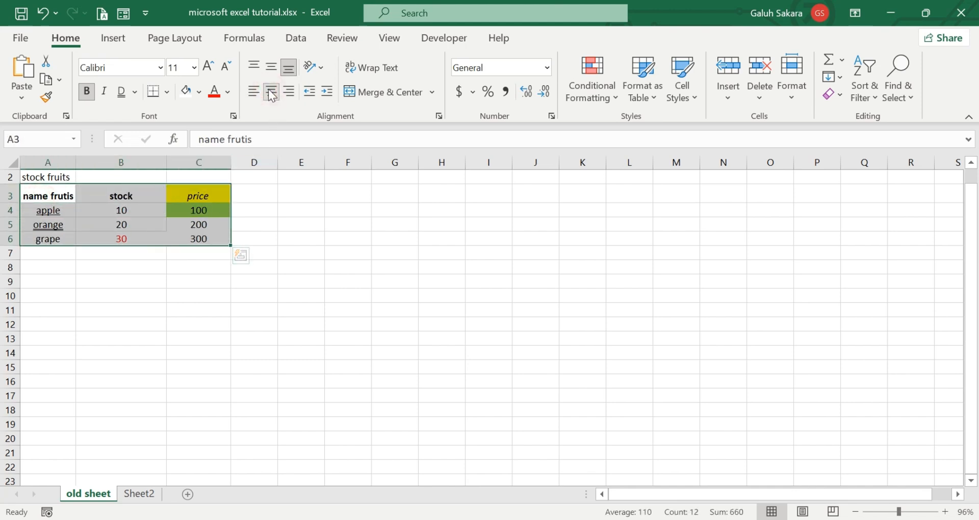
pyautogui.click(252, 91)
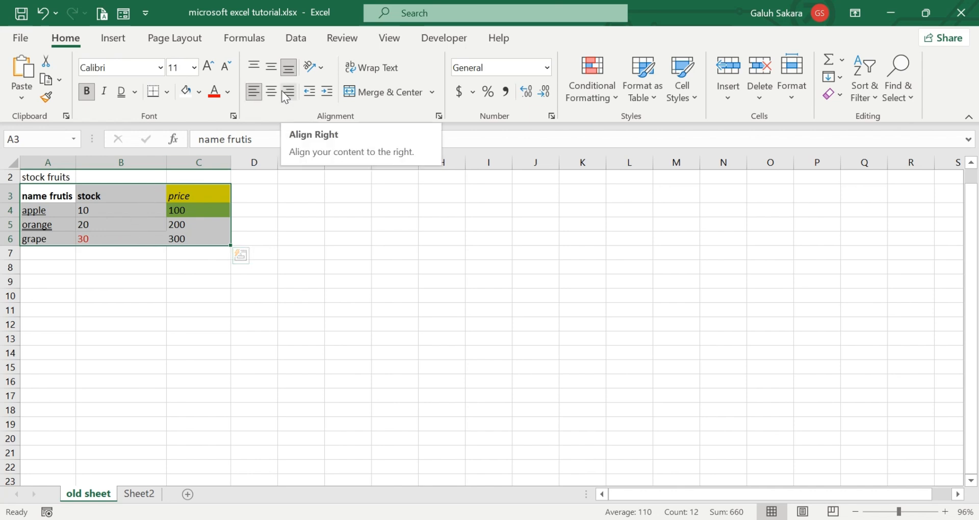
pyautogui.click(235, 295)
# - Make row 4 much taller, try top and bottom alignment on B4, and center its value horizontally with middle vertical alignment
pyautogui.click(127, 215)
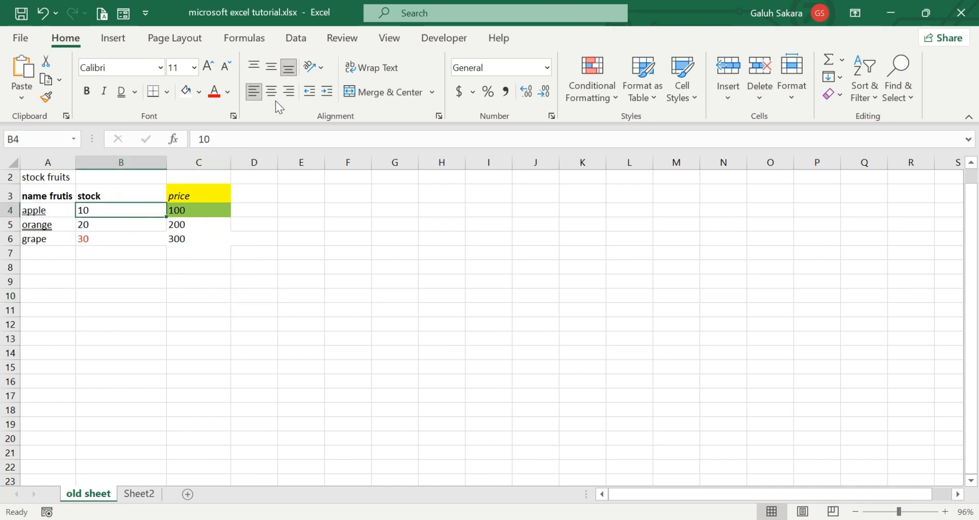
pyautogui.moveTo(10, 217); pyautogui.dragTo(11, 279)
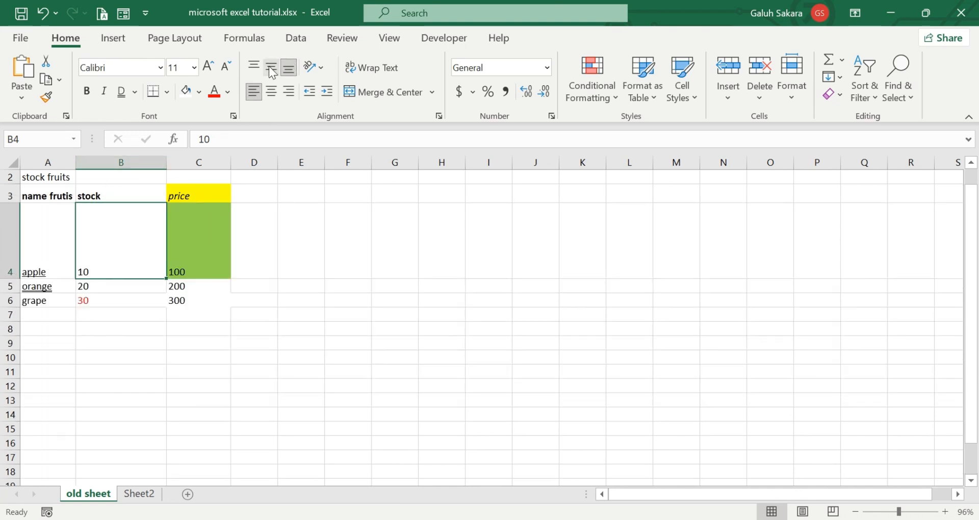
pyautogui.click(249, 66)
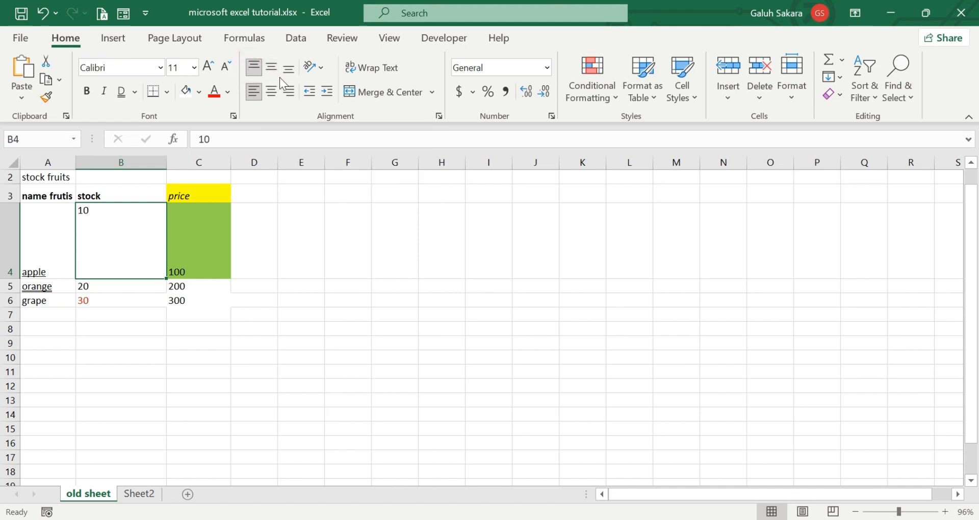
pyautogui.click(276, 93)
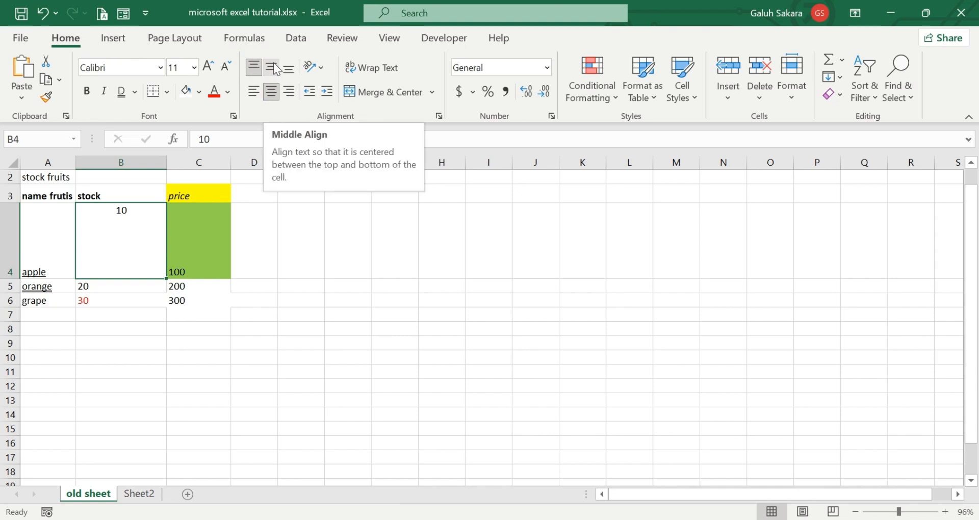
pyautogui.click(274, 67)
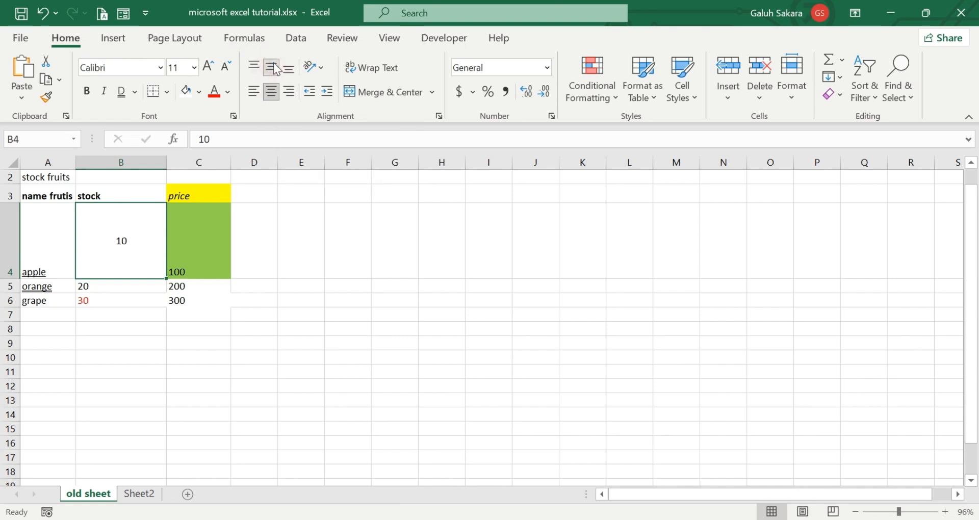
pyautogui.click(289, 69)
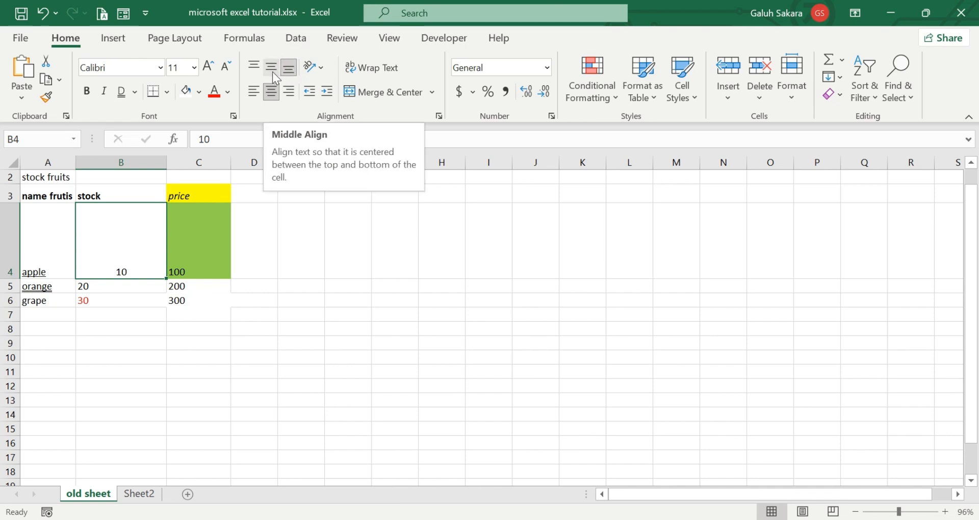
pyautogui.click(272, 72)
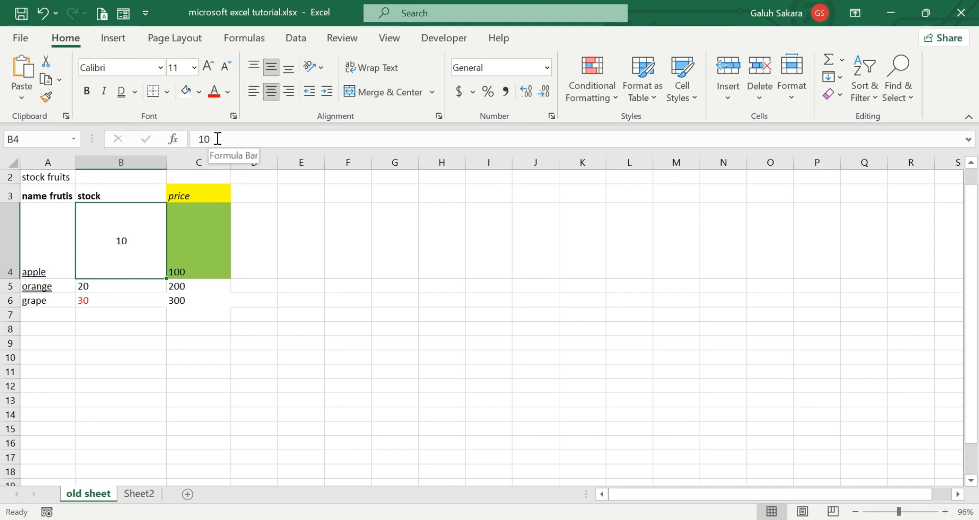
# - Auto-fit the height of row 4 and left-align the whole table A3:C6
pyautogui.doubleClick(14, 279)
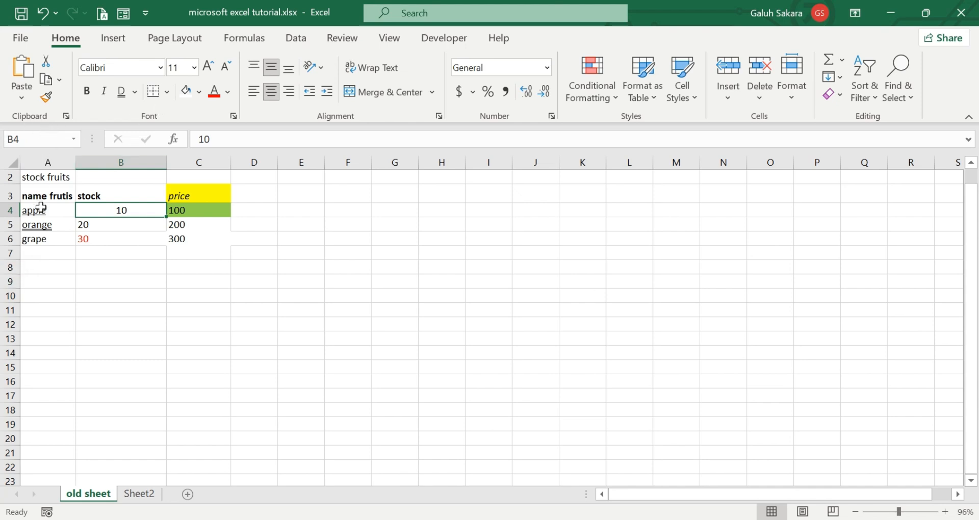
pyautogui.moveTo(48, 197); pyautogui.dragTo(199, 238)
pyautogui.click(254, 92)
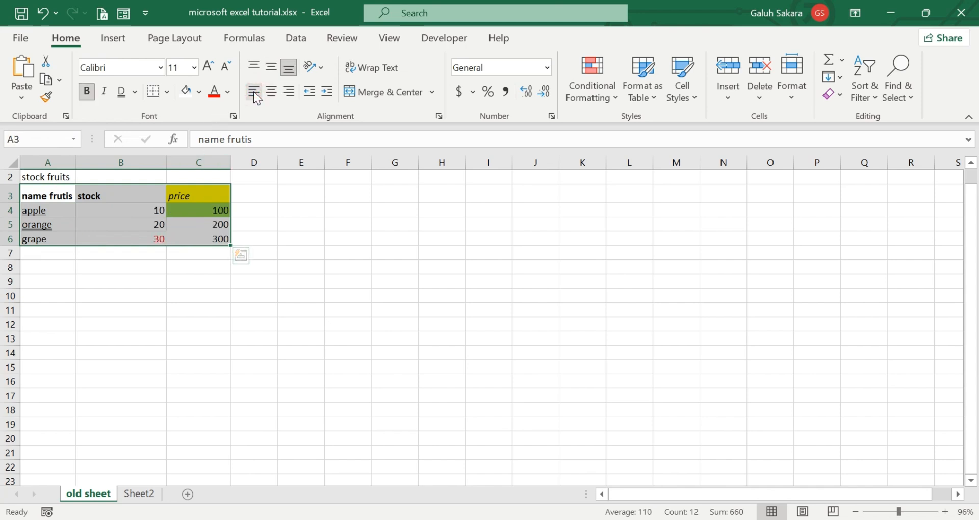
pyautogui.click(253, 91)
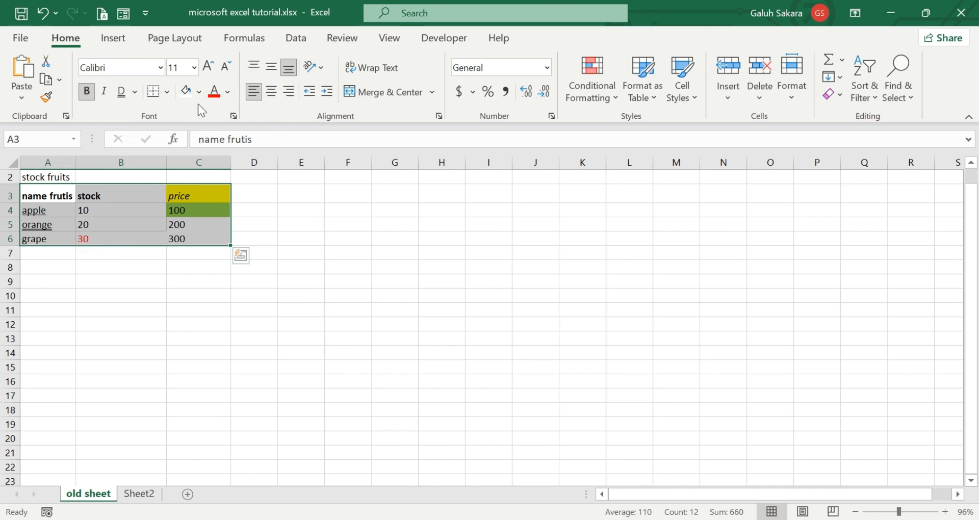
# - Apply All Borders to the fruit table A3:C6
pyautogui.click(167, 93)
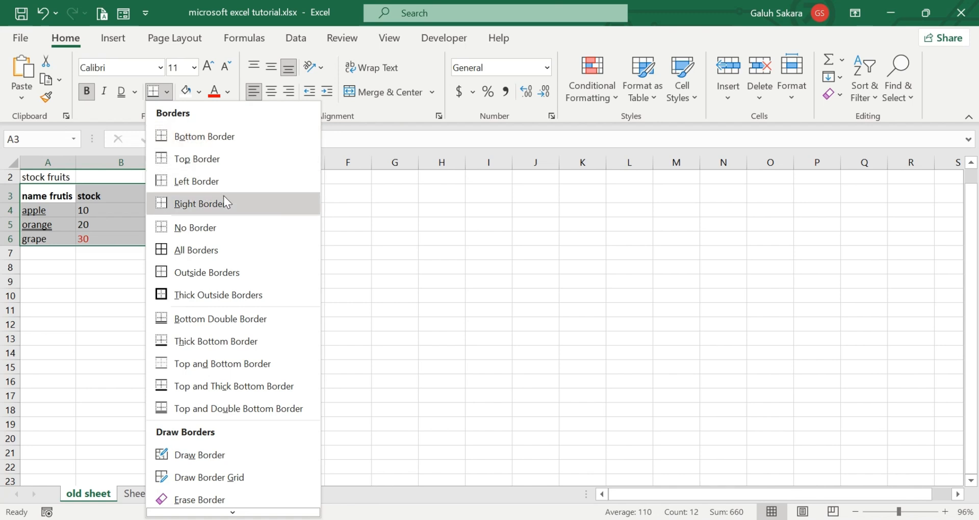
pyautogui.click(230, 248)
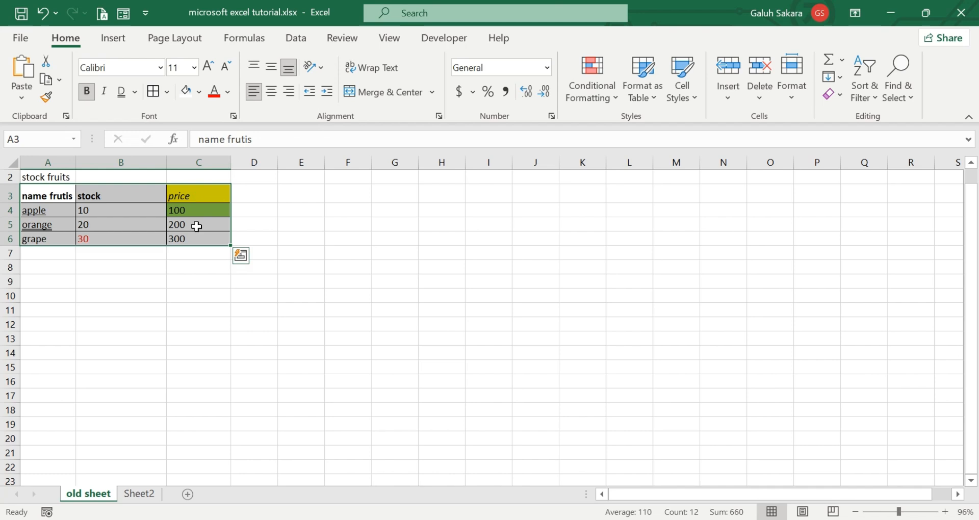
pyautogui.click(298, 224)
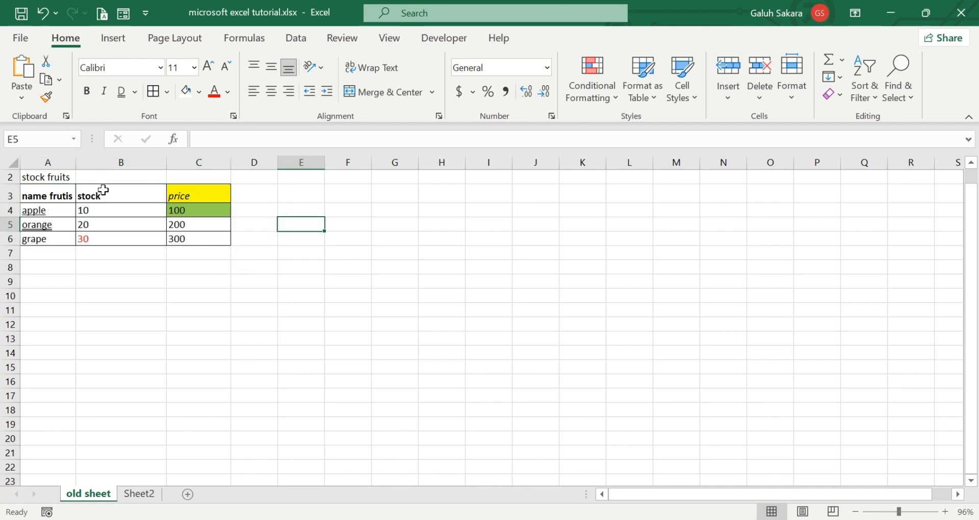
pyautogui.click(64, 200)
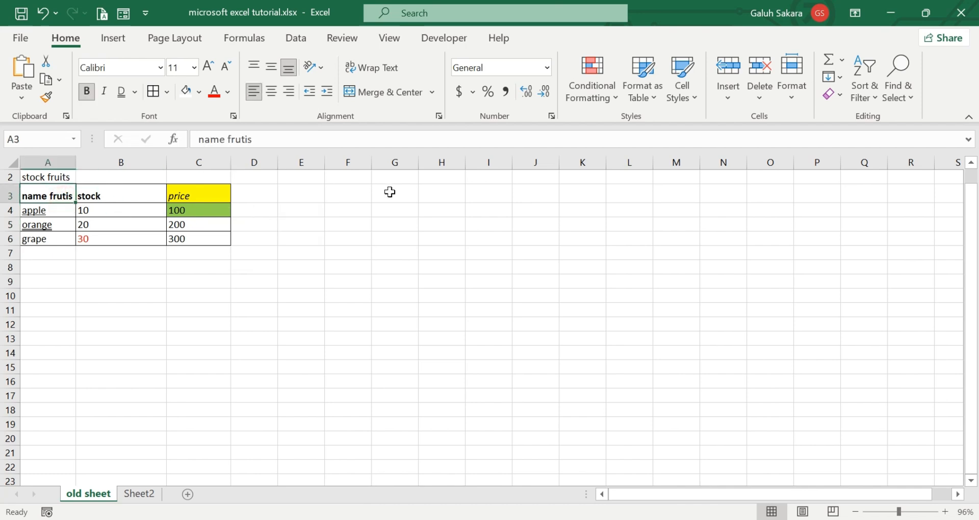
# - Enter the labels "copy", "paste" and "cut" in cells F3 to F5
pyautogui.click(348, 191)
pyautogui.write('copy')
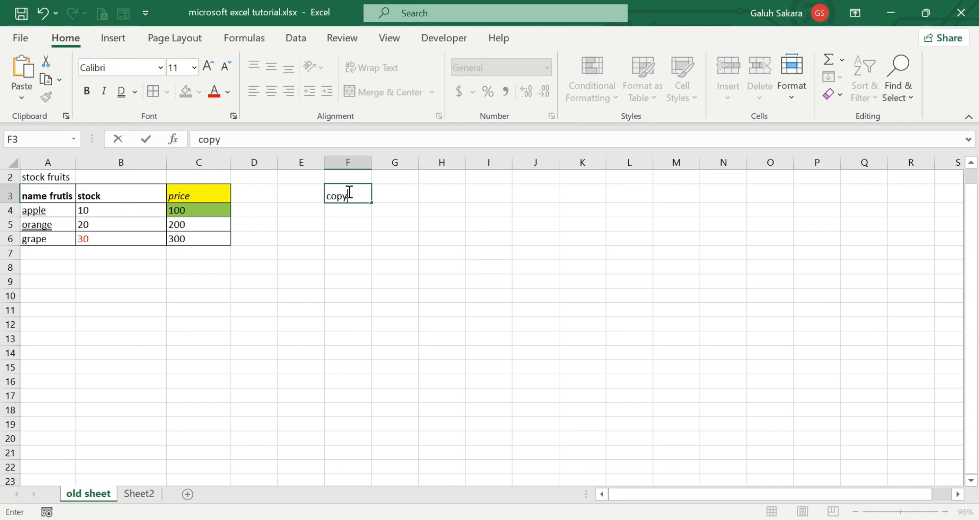
pyautogui.press('Return')
pyautogui.write('paste')
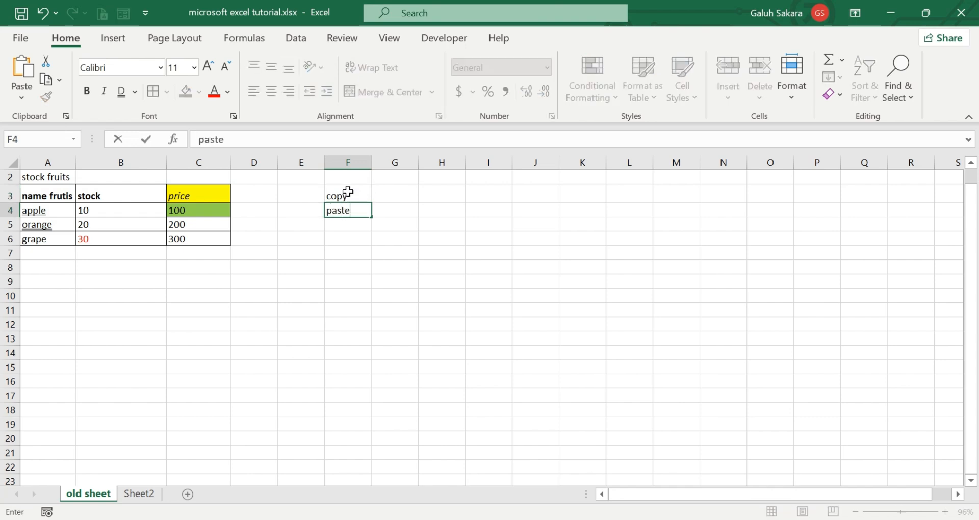
pyautogui.press('Return')
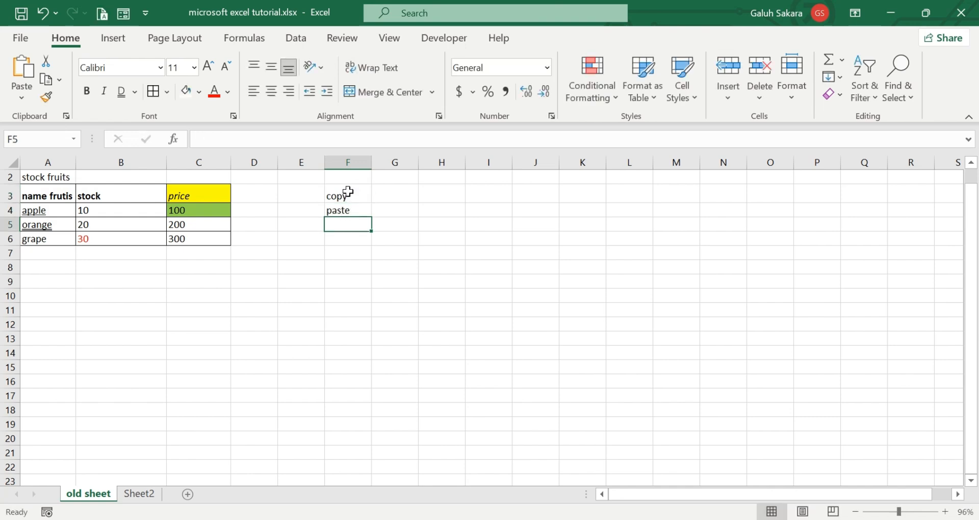
pyautogui.write('cut')
pyautogui.press('Return')
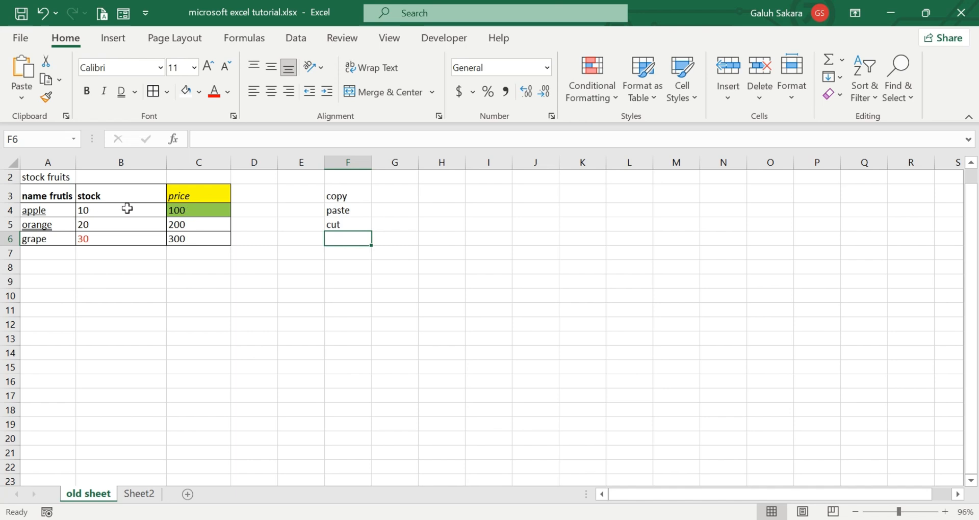
# - Copy the apple price cell C4 and paste it into G3 beside the "copy" label
pyautogui.click(191, 214)
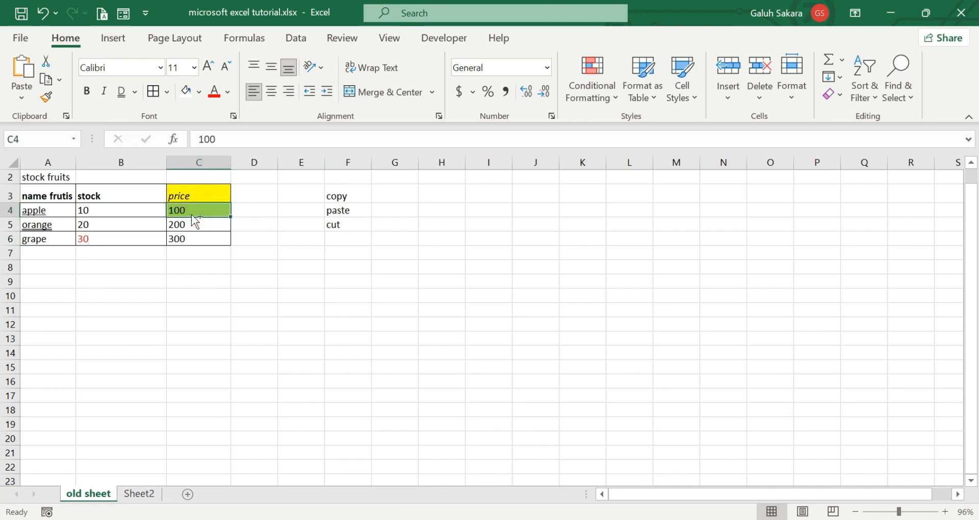
pyautogui.rightClick(212, 207)
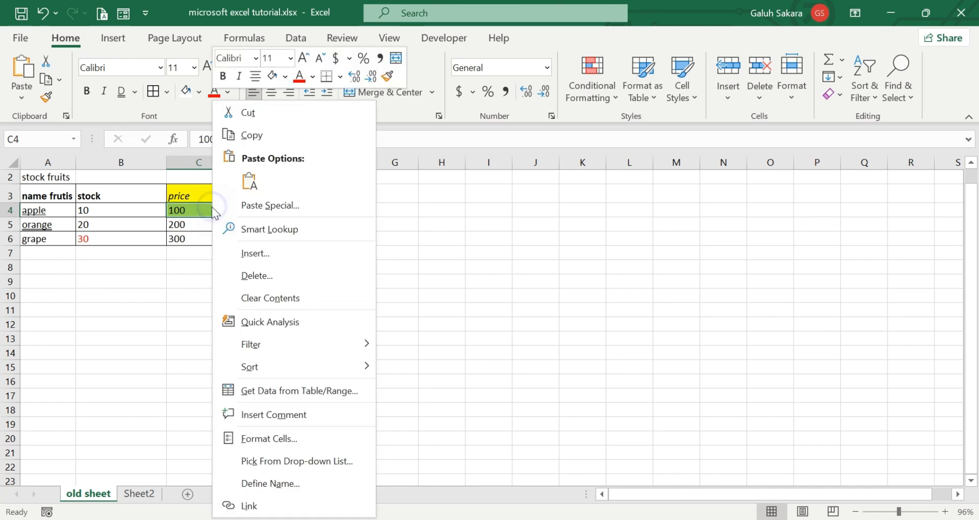
pyautogui.click(258, 139)
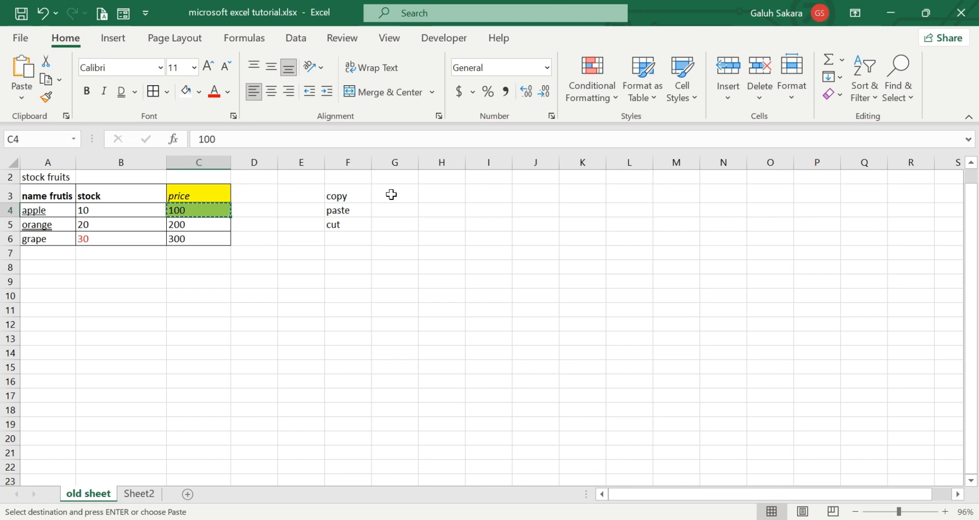
pyautogui.click(391, 194)
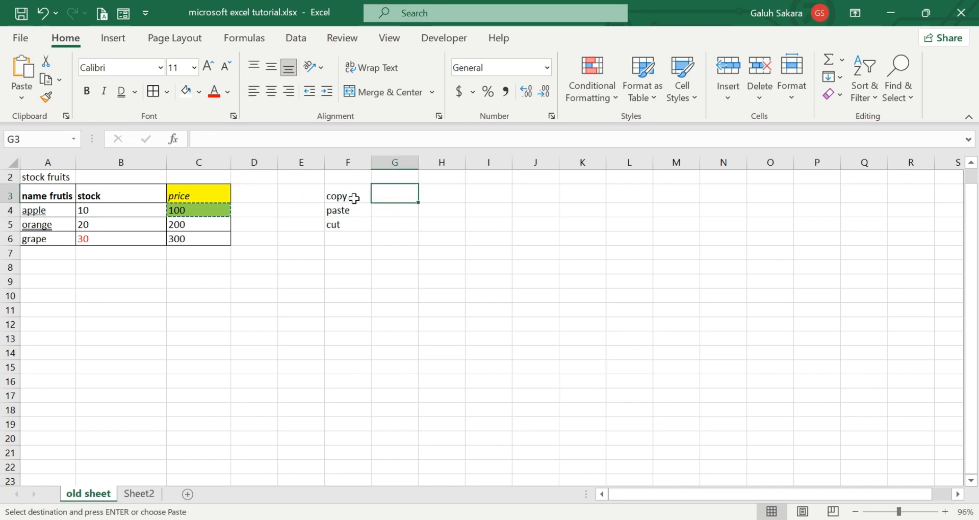
pyautogui.rightClick(393, 194)
pyautogui.click(432, 185)
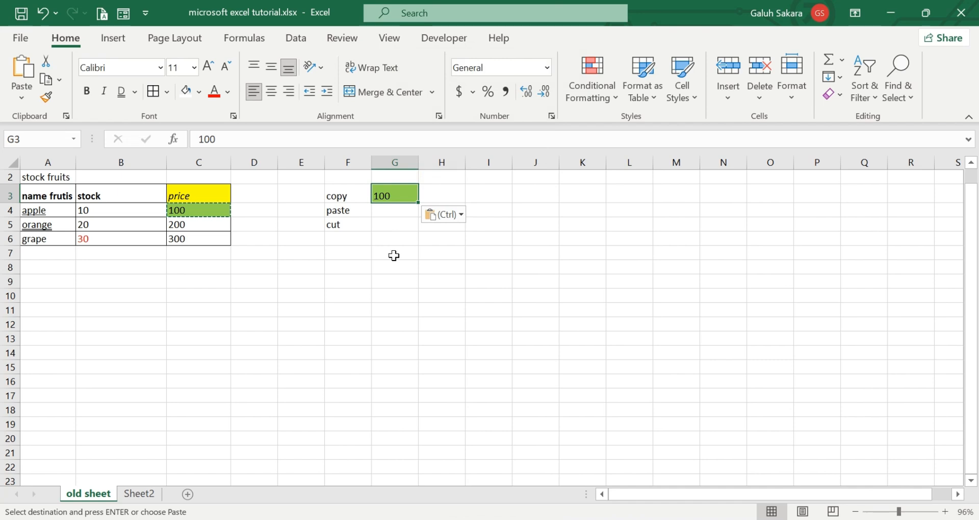
# - Undo the paste into G3 and clear the copy selection around C4
pyautogui.hotkey('ctrl', 'z')
pyautogui.doubleClick(253, 236)
pyautogui.click(233, 295)
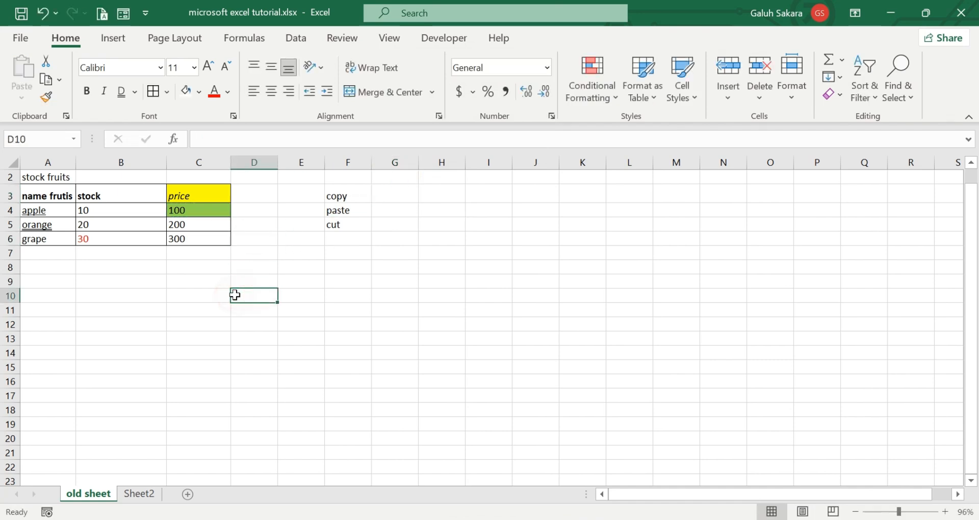
# - Copy the orange price cell C5 and paste it into G4 beside the "paste" label
pyautogui.click(201, 229)
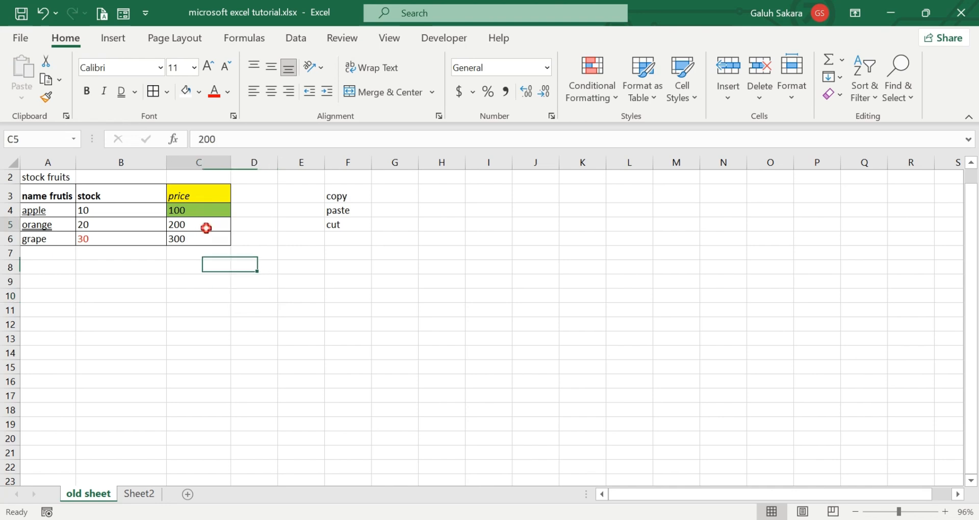
pyautogui.hotkey('ctrl', 'c')
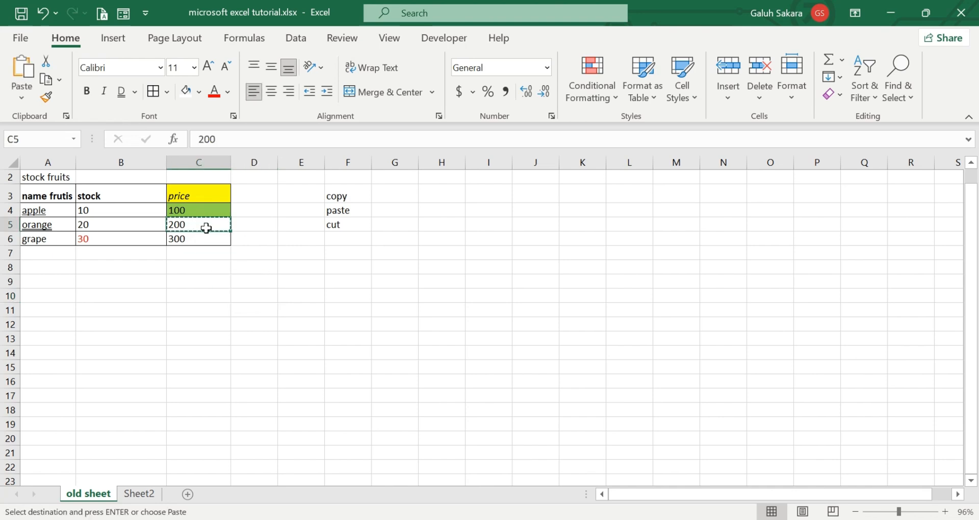
pyautogui.click(256, 224)
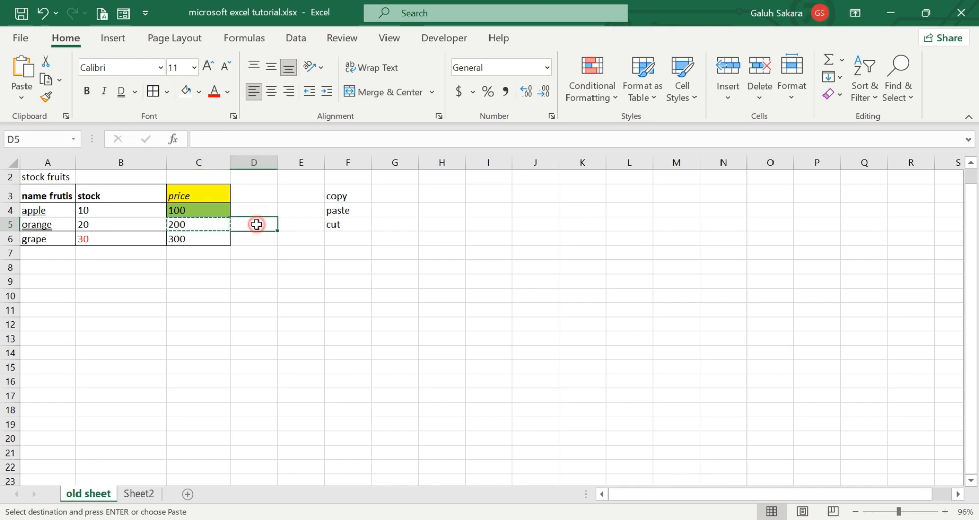
pyautogui.click(393, 210)
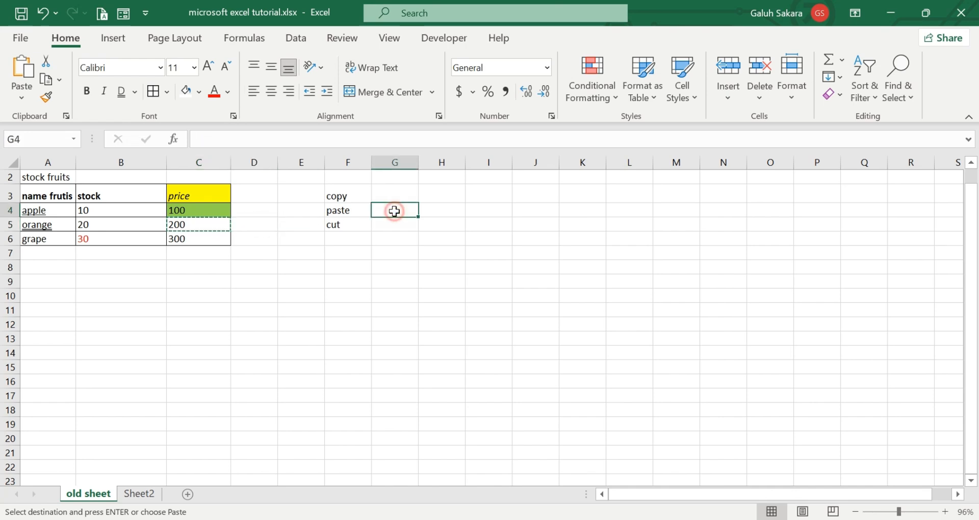
pyautogui.hotkey('ctrl', 'v')
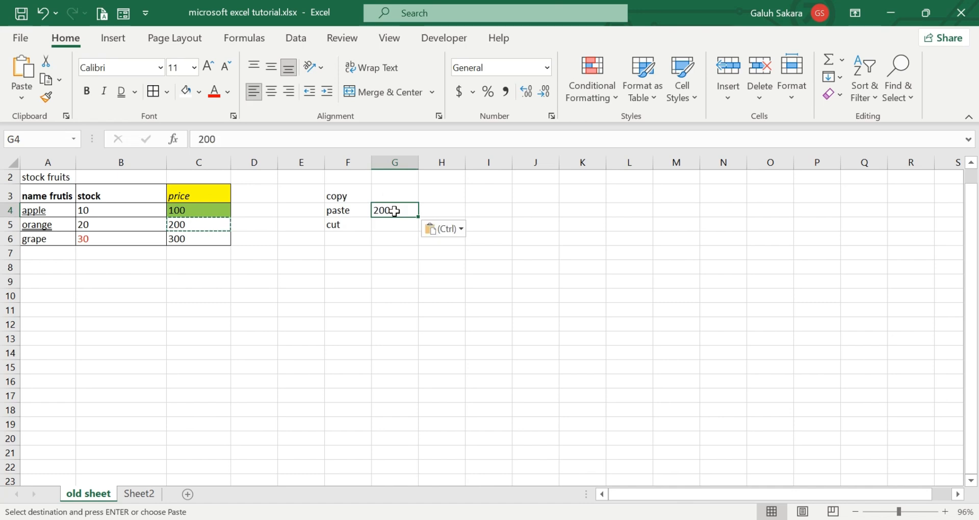
pyautogui.click(396, 263)
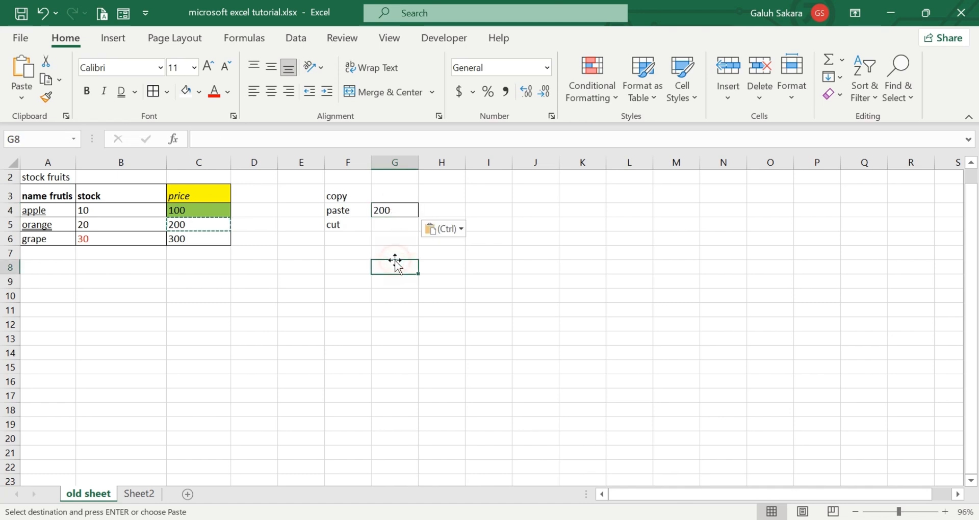
# - Undo the paste into G4
pyautogui.click(402, 210)
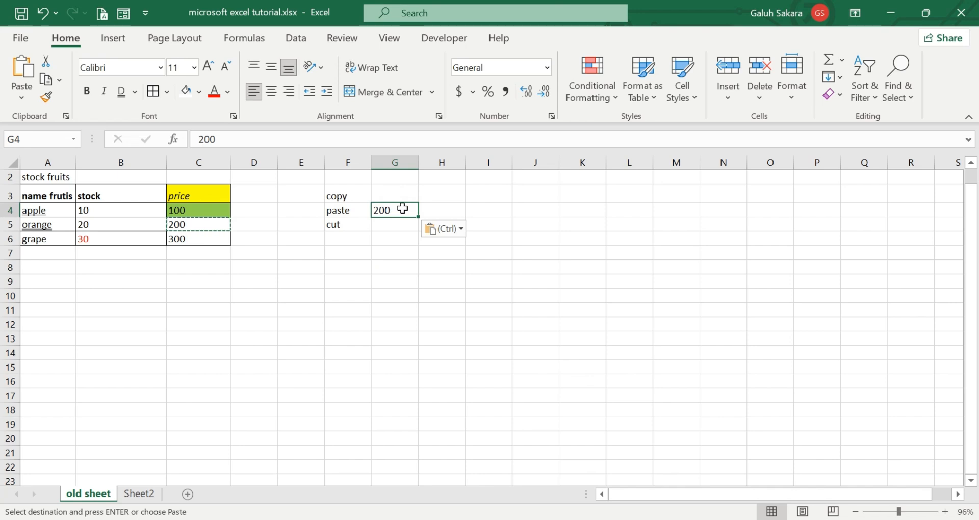
pyautogui.hotkey('ctrl', 'z')
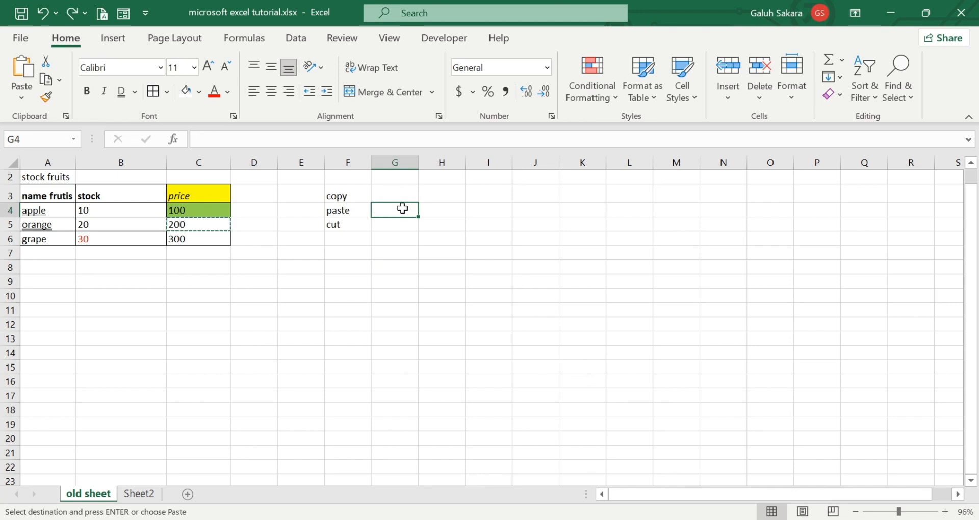
pyautogui.click(368, 285)
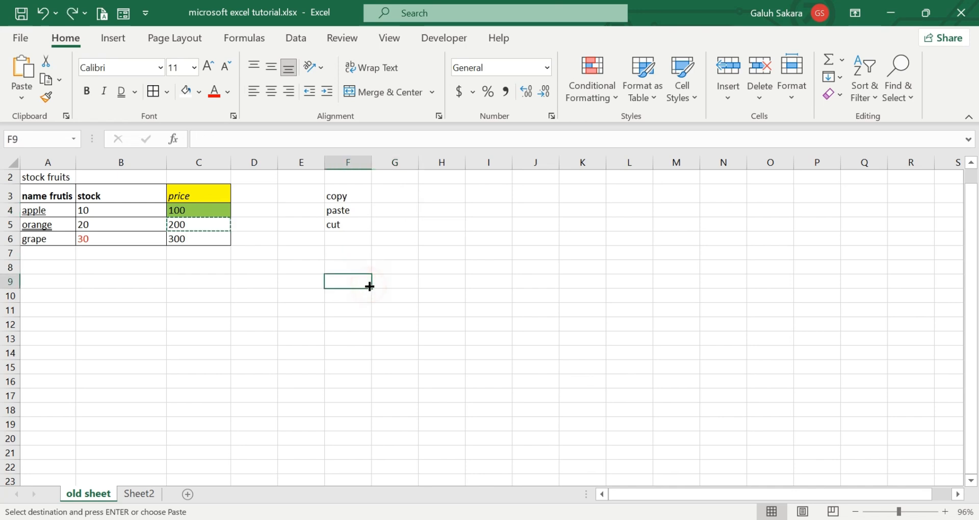
pyautogui.click(196, 242)
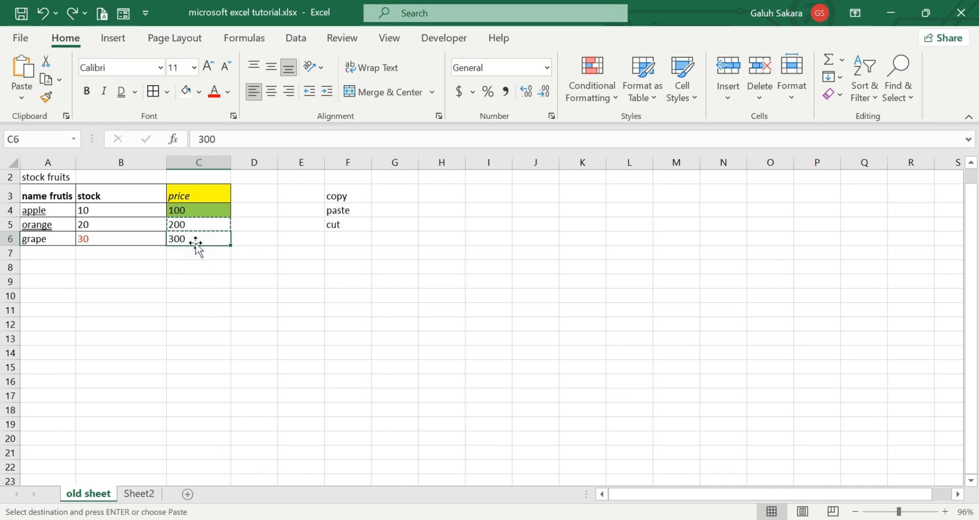
pyautogui.rightClick(195, 243)
pyautogui.rightClick(196, 243)
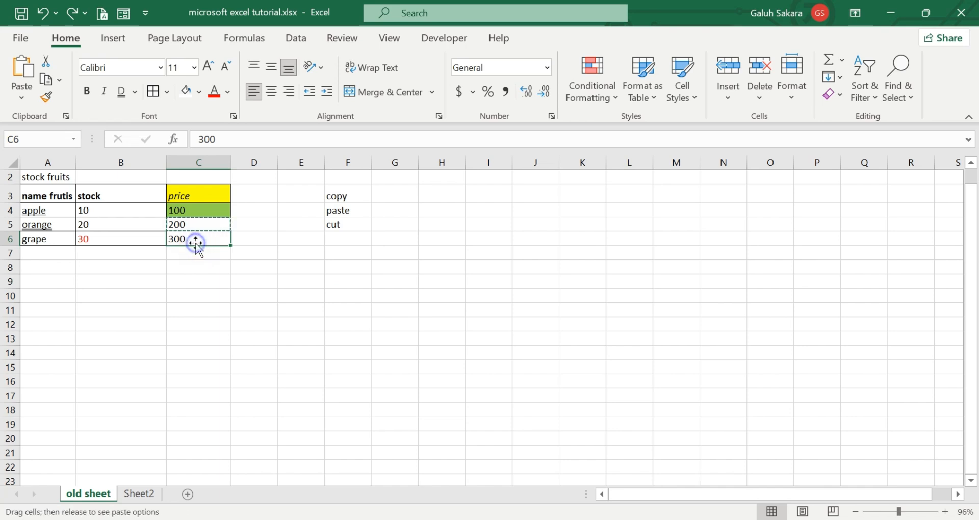
pyautogui.doubleClick(209, 238)
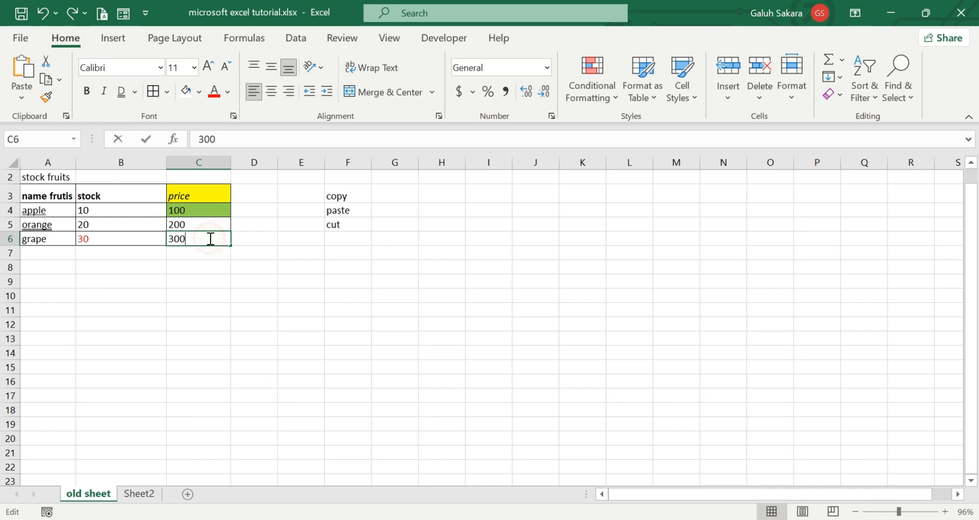
pyautogui.click(225, 300)
pyautogui.click(210, 241)
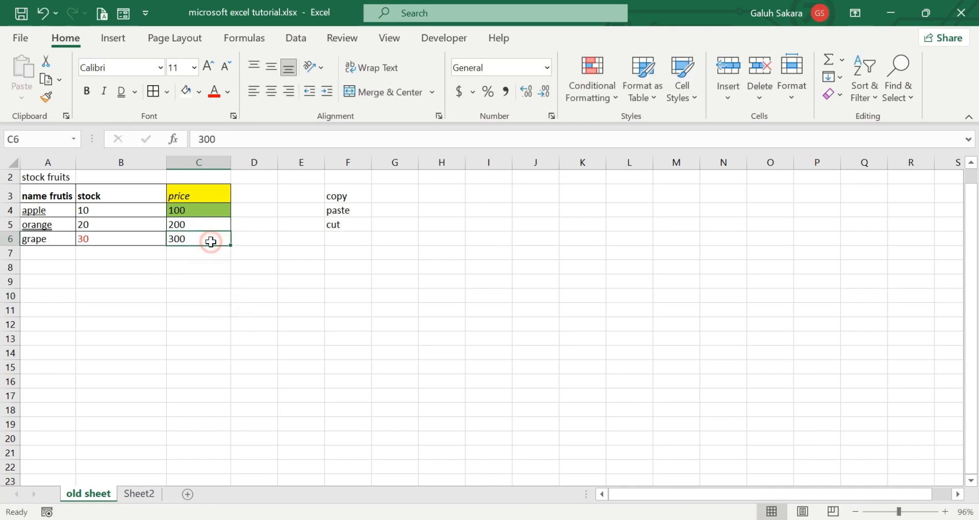
pyautogui.rightClick(210, 242)
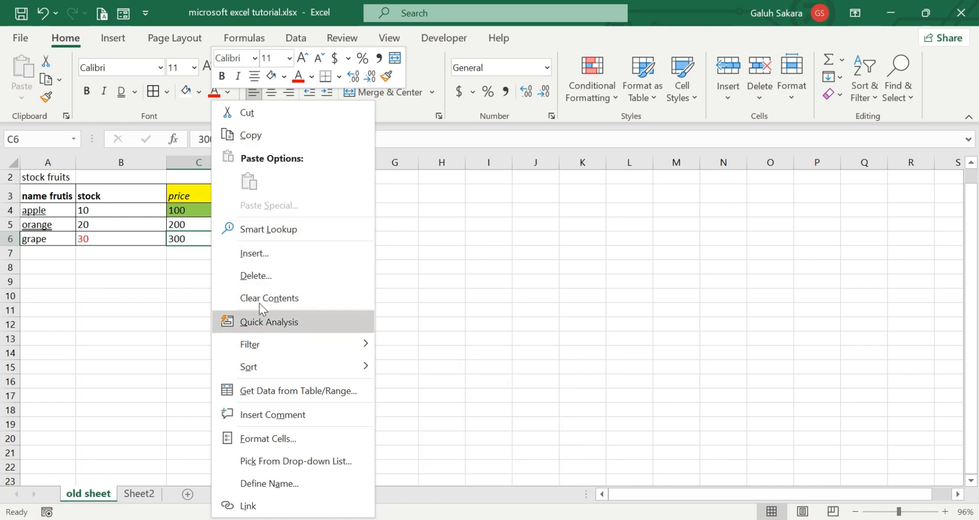
pyautogui.click(173, 253)
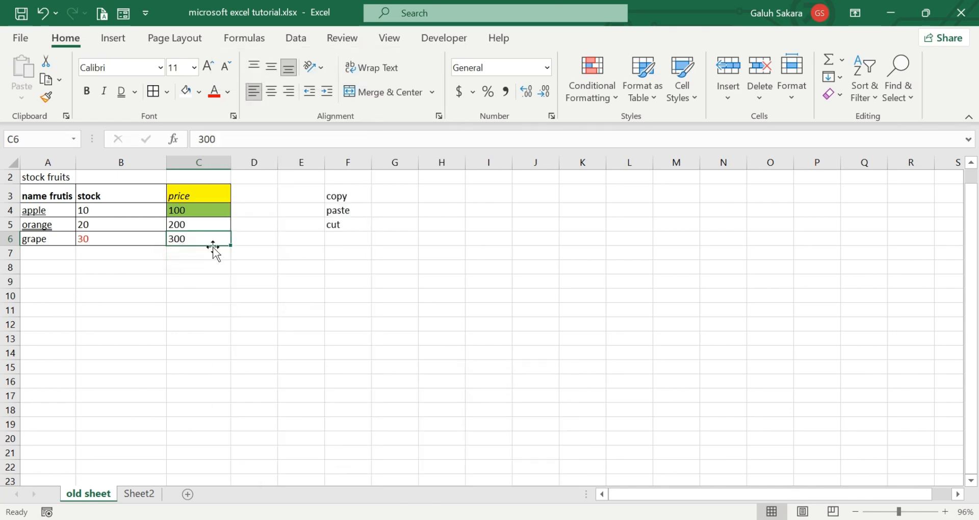
pyautogui.moveTo(256, 242); pyautogui.dragTo(199, 240)
pyautogui.rightClick(202, 241)
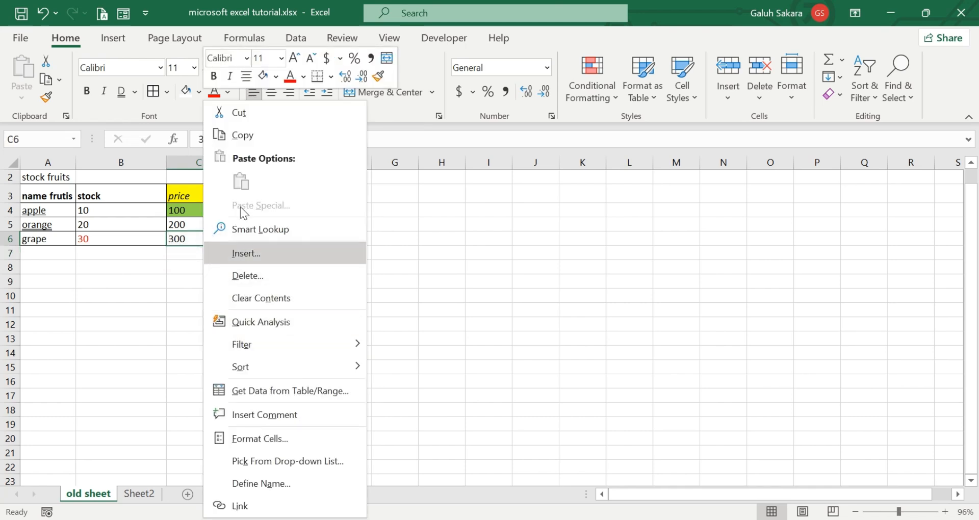
pyautogui.click(421, 358)
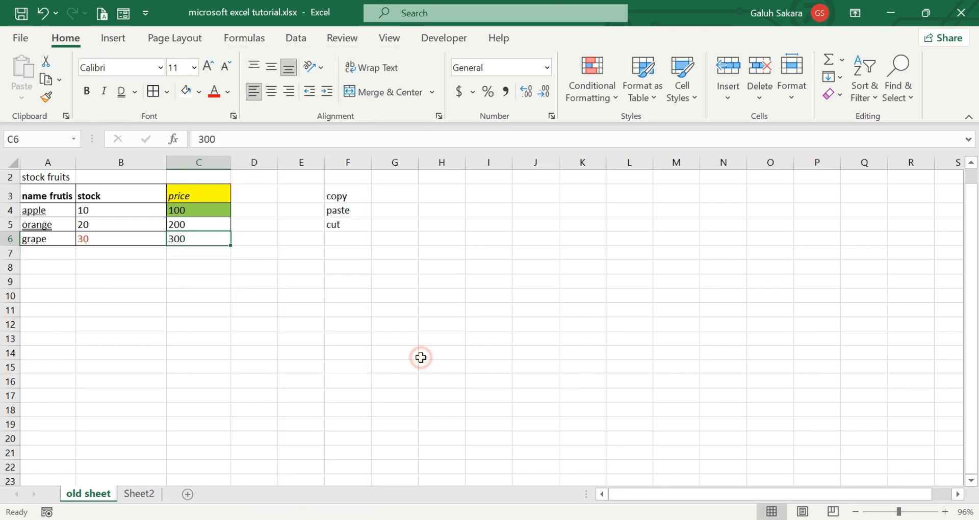
# - Cut the grape price cell C6 and paste it into G5 beside the "cut" label
pyautogui.moveTo(199, 233); pyautogui.dragTo(218, 241)
pyautogui.hotkey('ctrl', 'c')
pyautogui.click(398, 226)
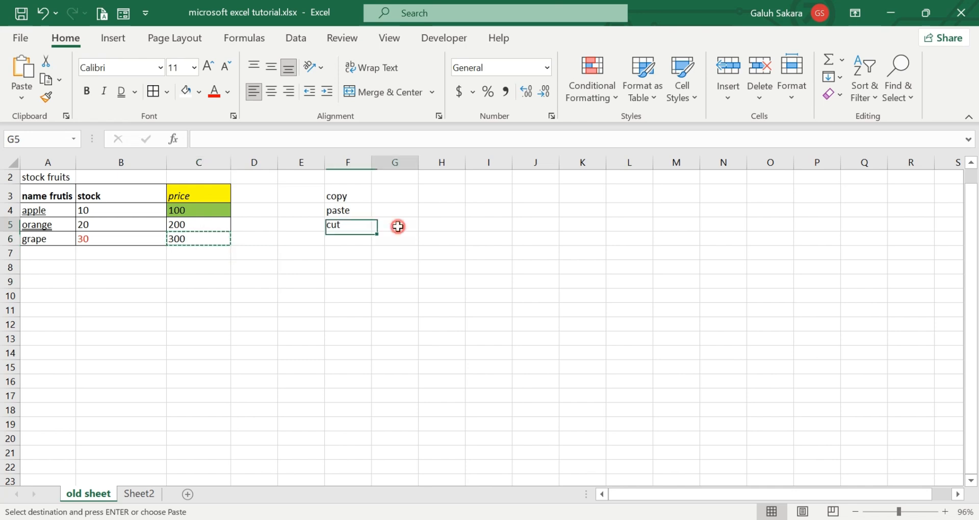
pyautogui.hotkey('ctrl', 'v')
pyautogui.click(385, 306)
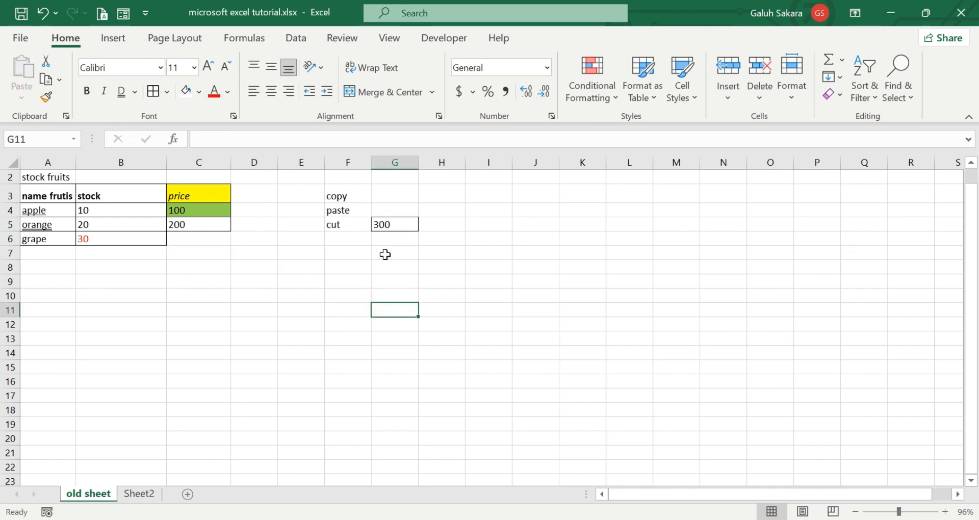
# - Copy the orange price from C5 into G4, next to the "paste" label
pyautogui.click(220, 219)
pyautogui.hotkey('ctrl', 'c')
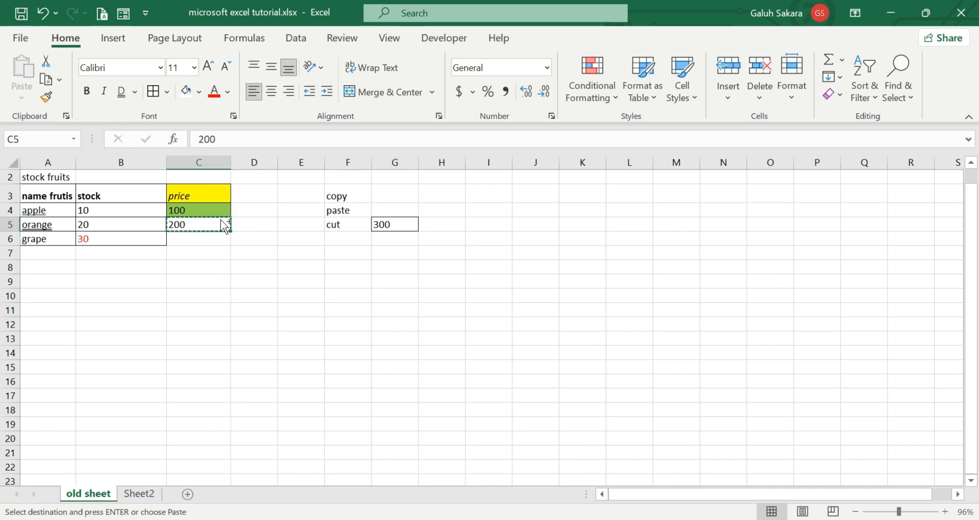
pyautogui.click(387, 210)
pyautogui.hotkey('ctrl', 'v')
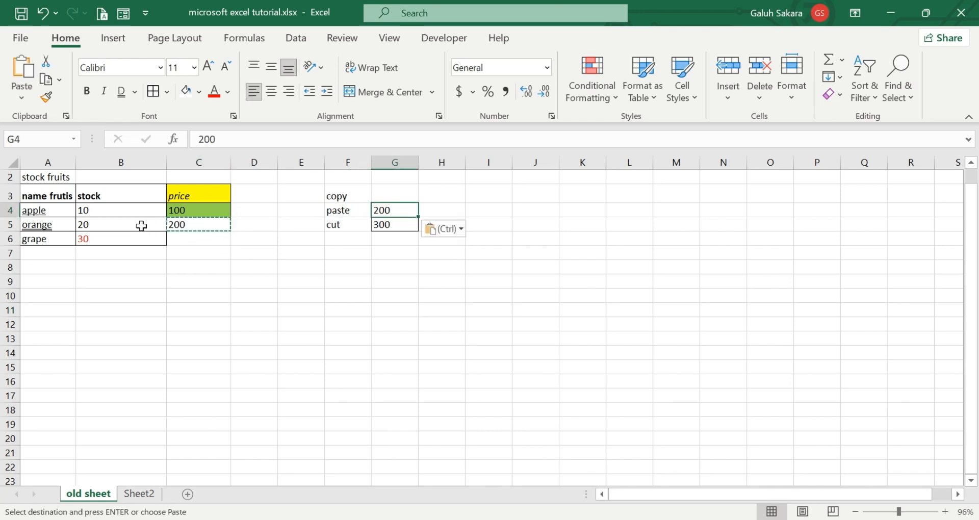
# - Copy the apple price cell C4 and paste it into G3 beside the "copy" label
pyautogui.click(209, 211)
pyautogui.hotkey('ctrl', 'c')
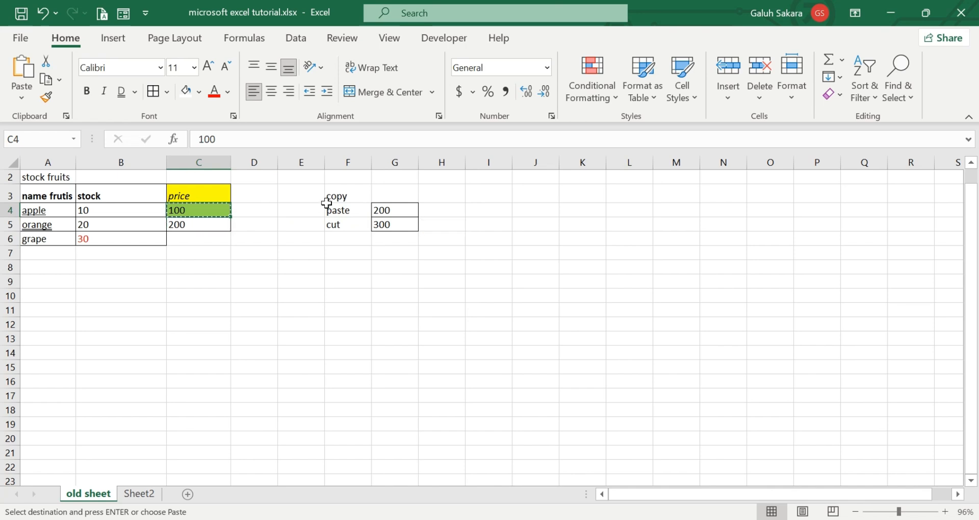
pyautogui.click(388, 196)
pyautogui.hotkey('ctrl', 'v')
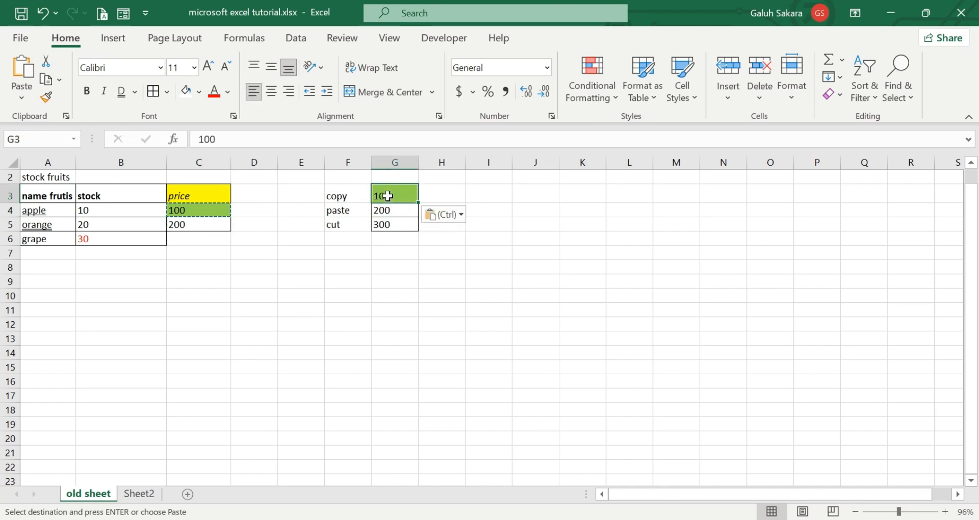
pyautogui.click(354, 324)
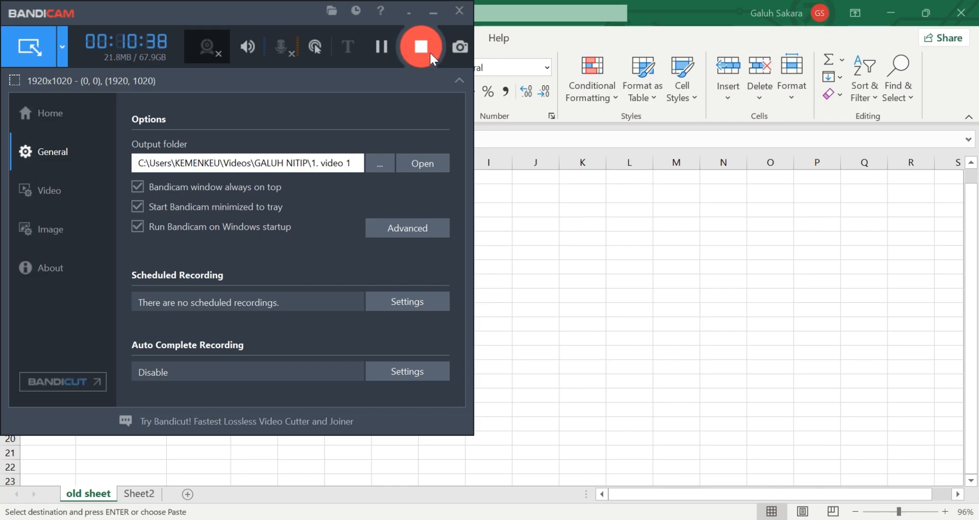
pyautogui.click(421, 59)
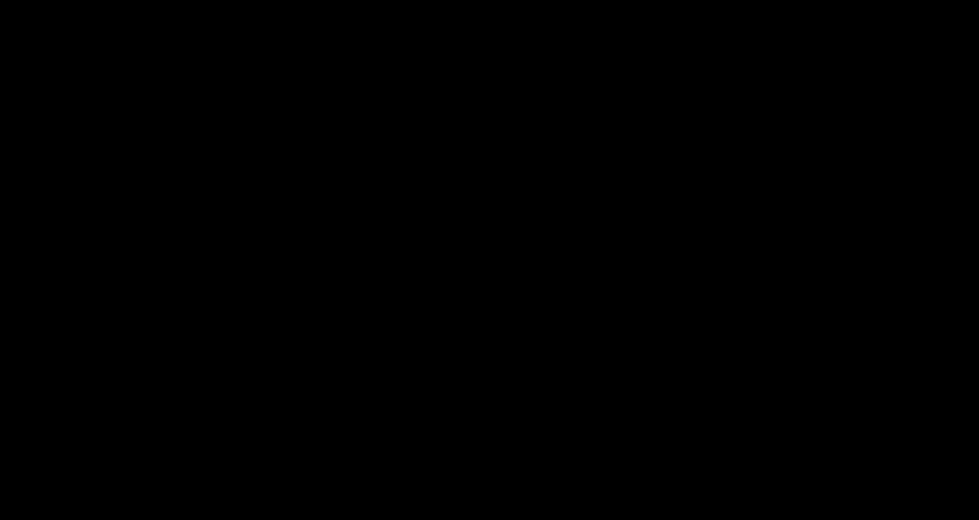